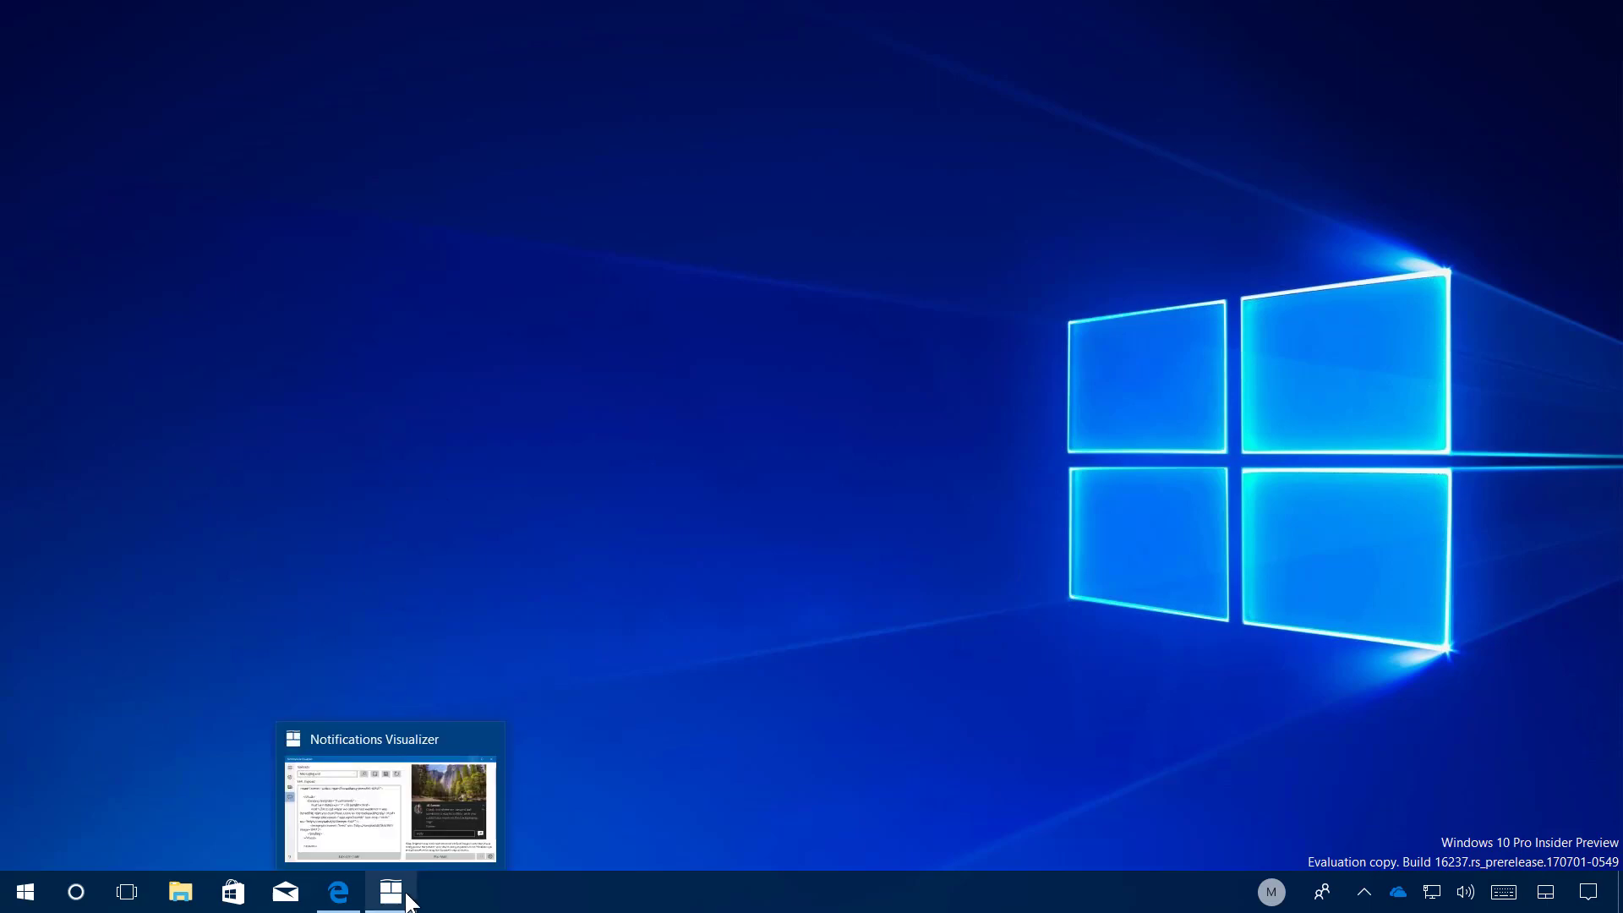
- Restore Notifications Visualizer, pop its messaging sample toast onto the desktop, and minimize the app
click(407, 896)
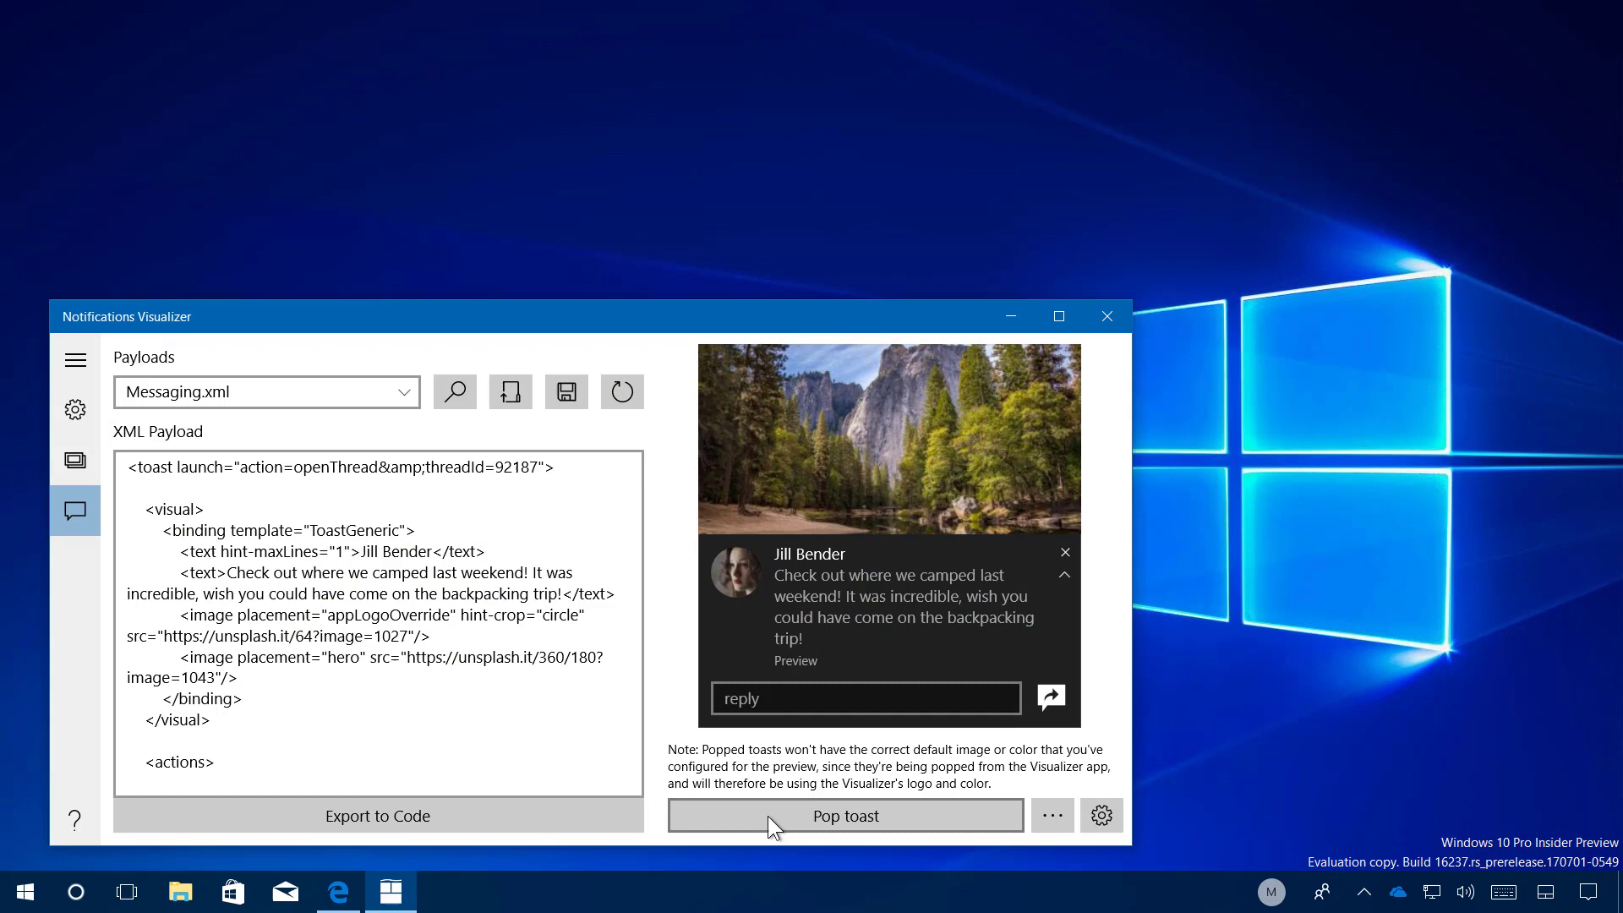
click(767, 814)
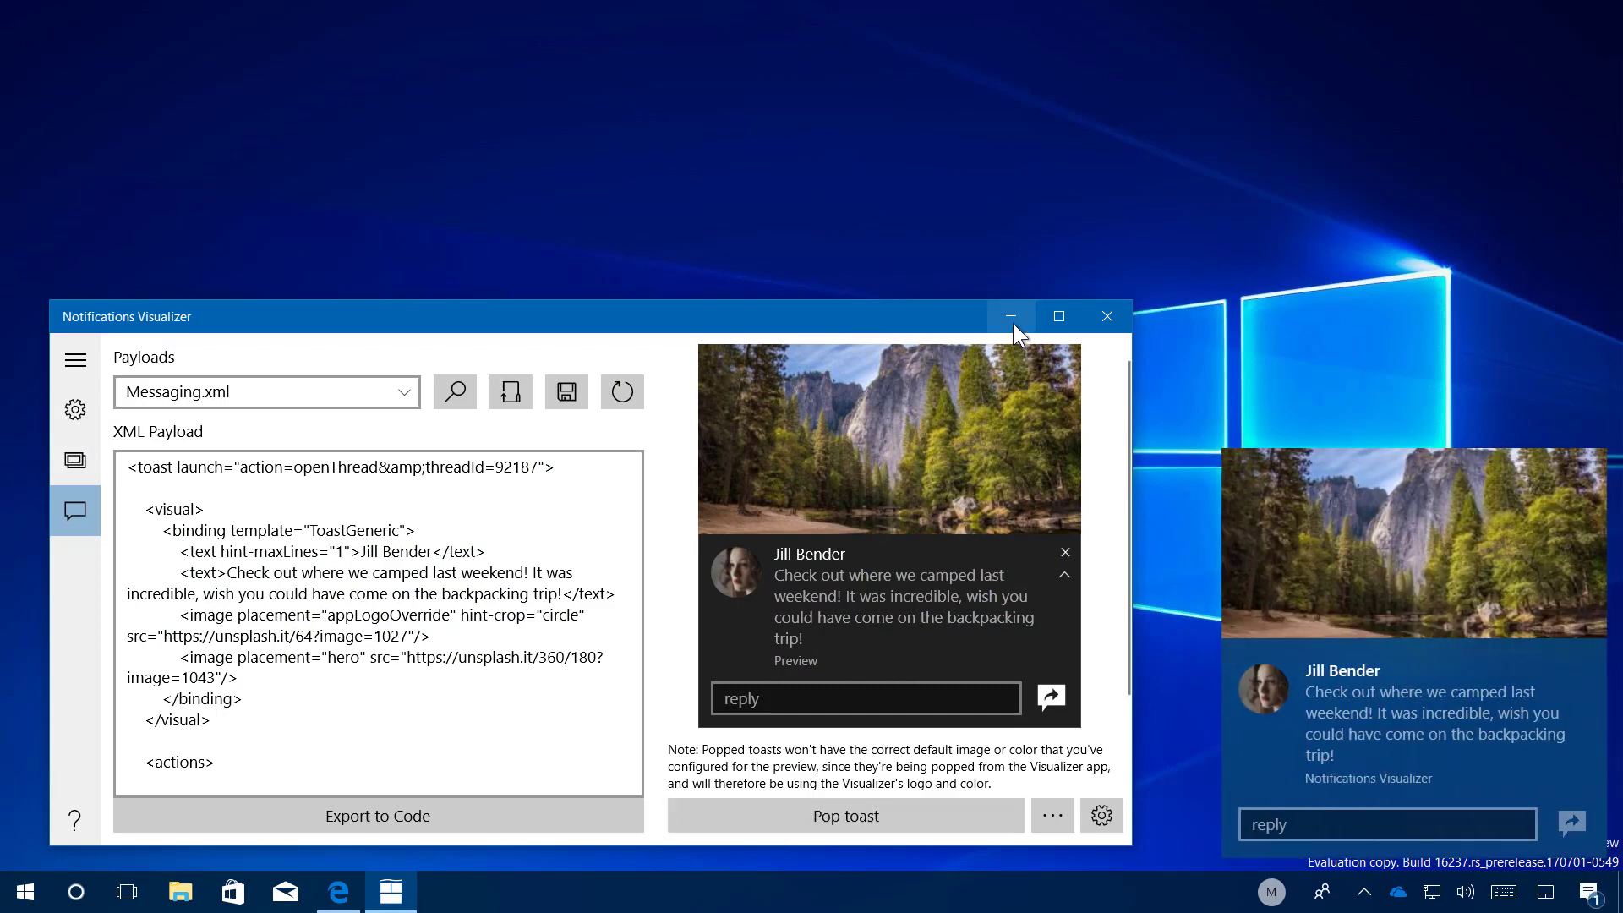
click(1012, 322)
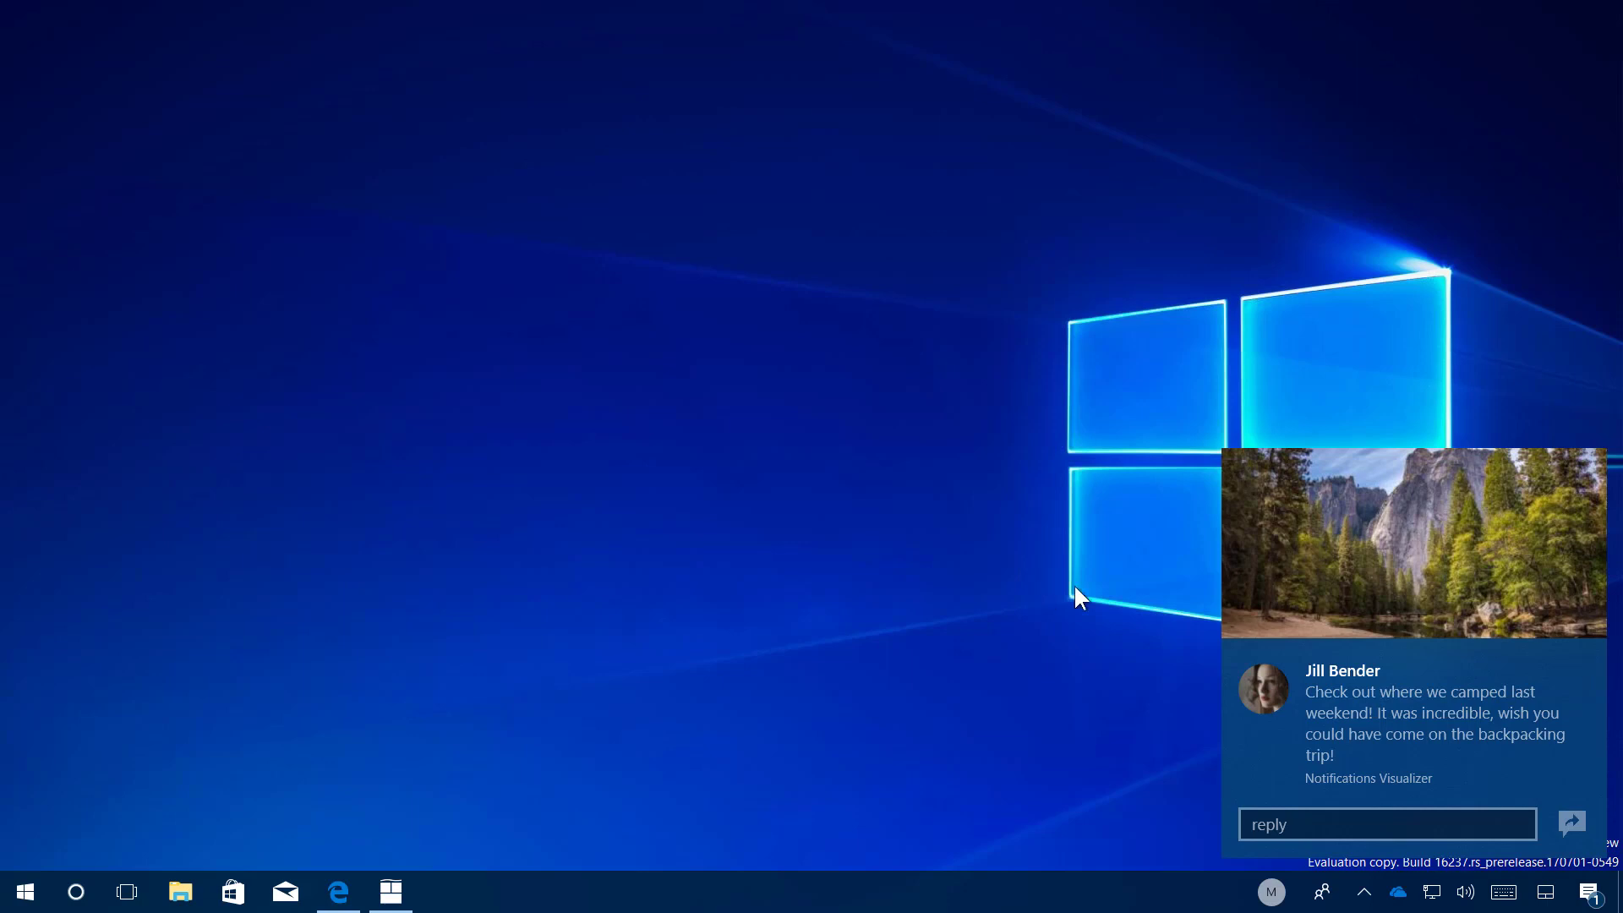
- Dismiss the messaging toast, find it under Notifications Visualizer in Action Center, then close the panel
click(1597, 670)
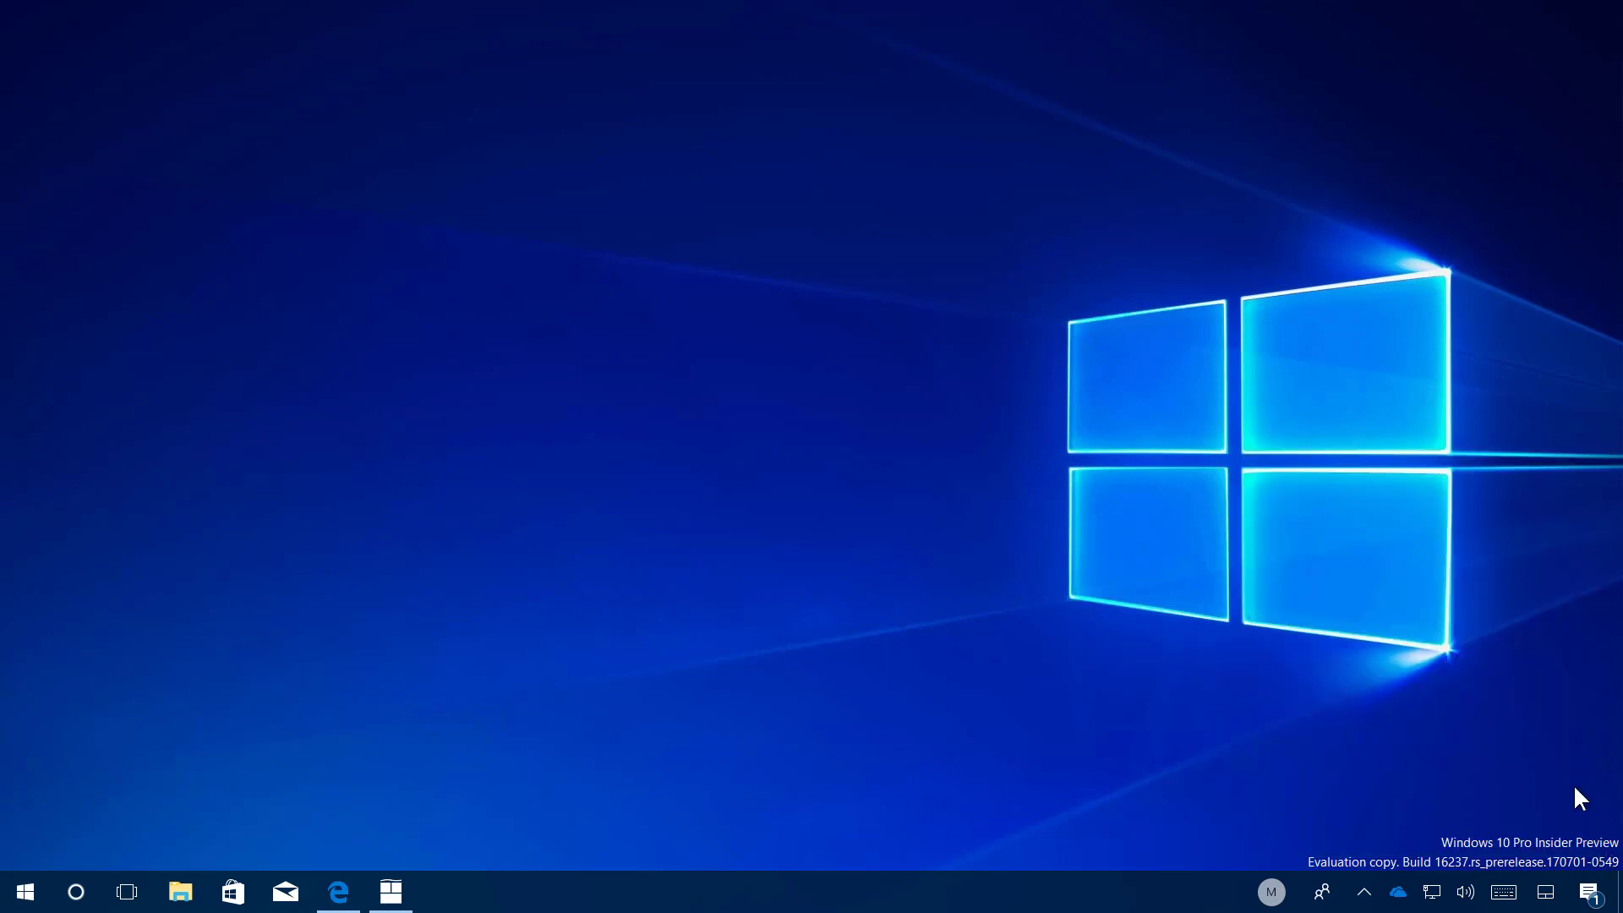
click(1589, 892)
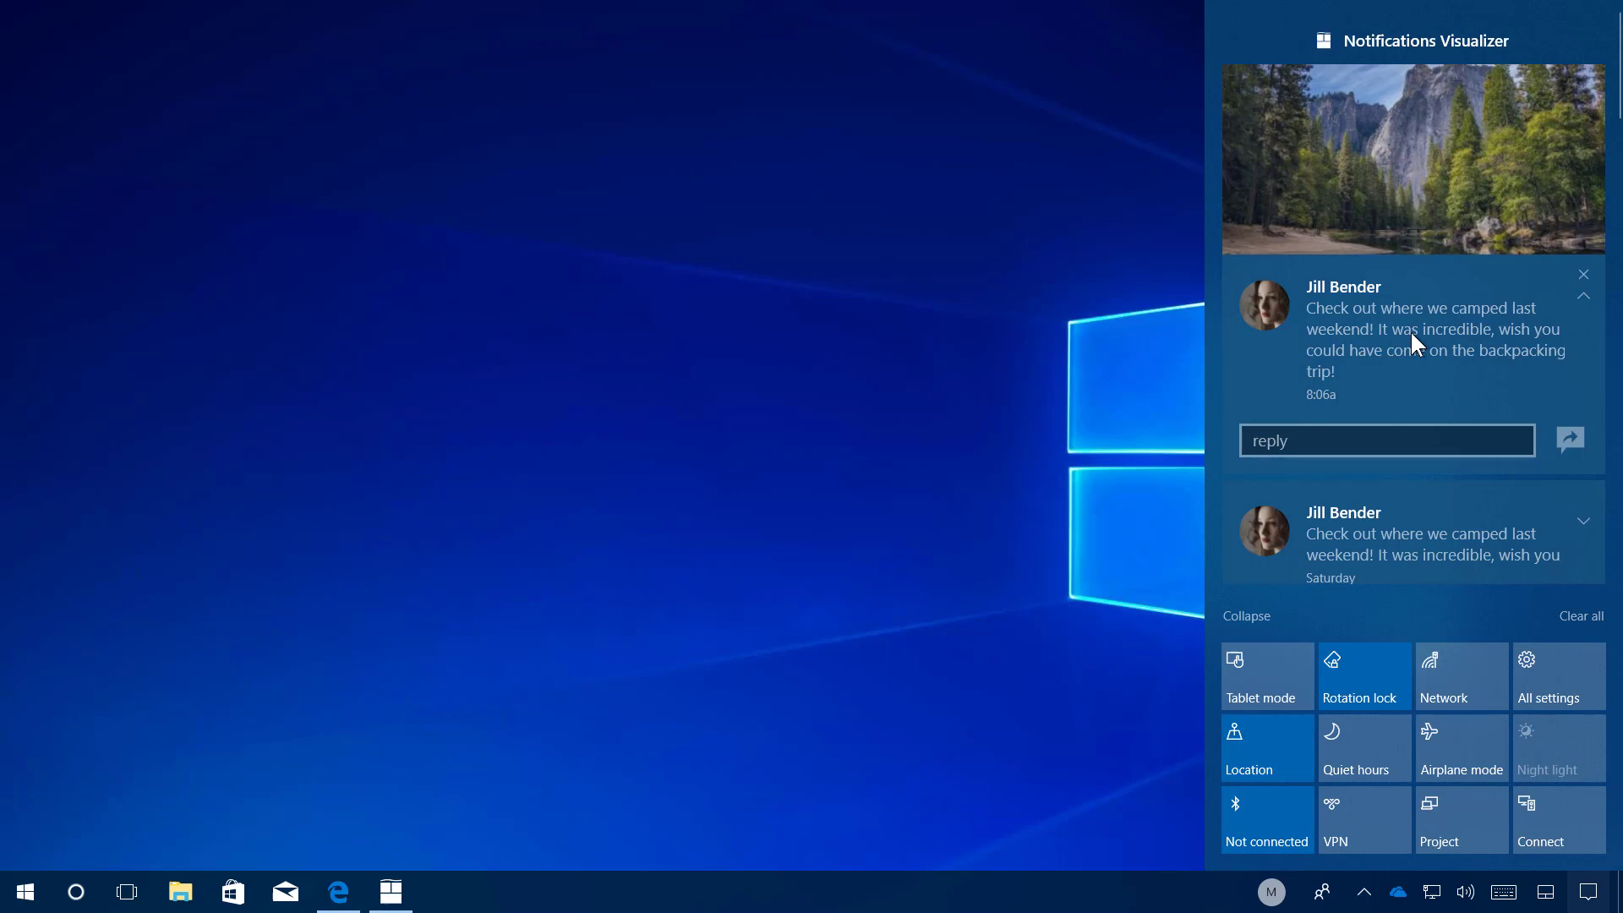
click(512, 481)
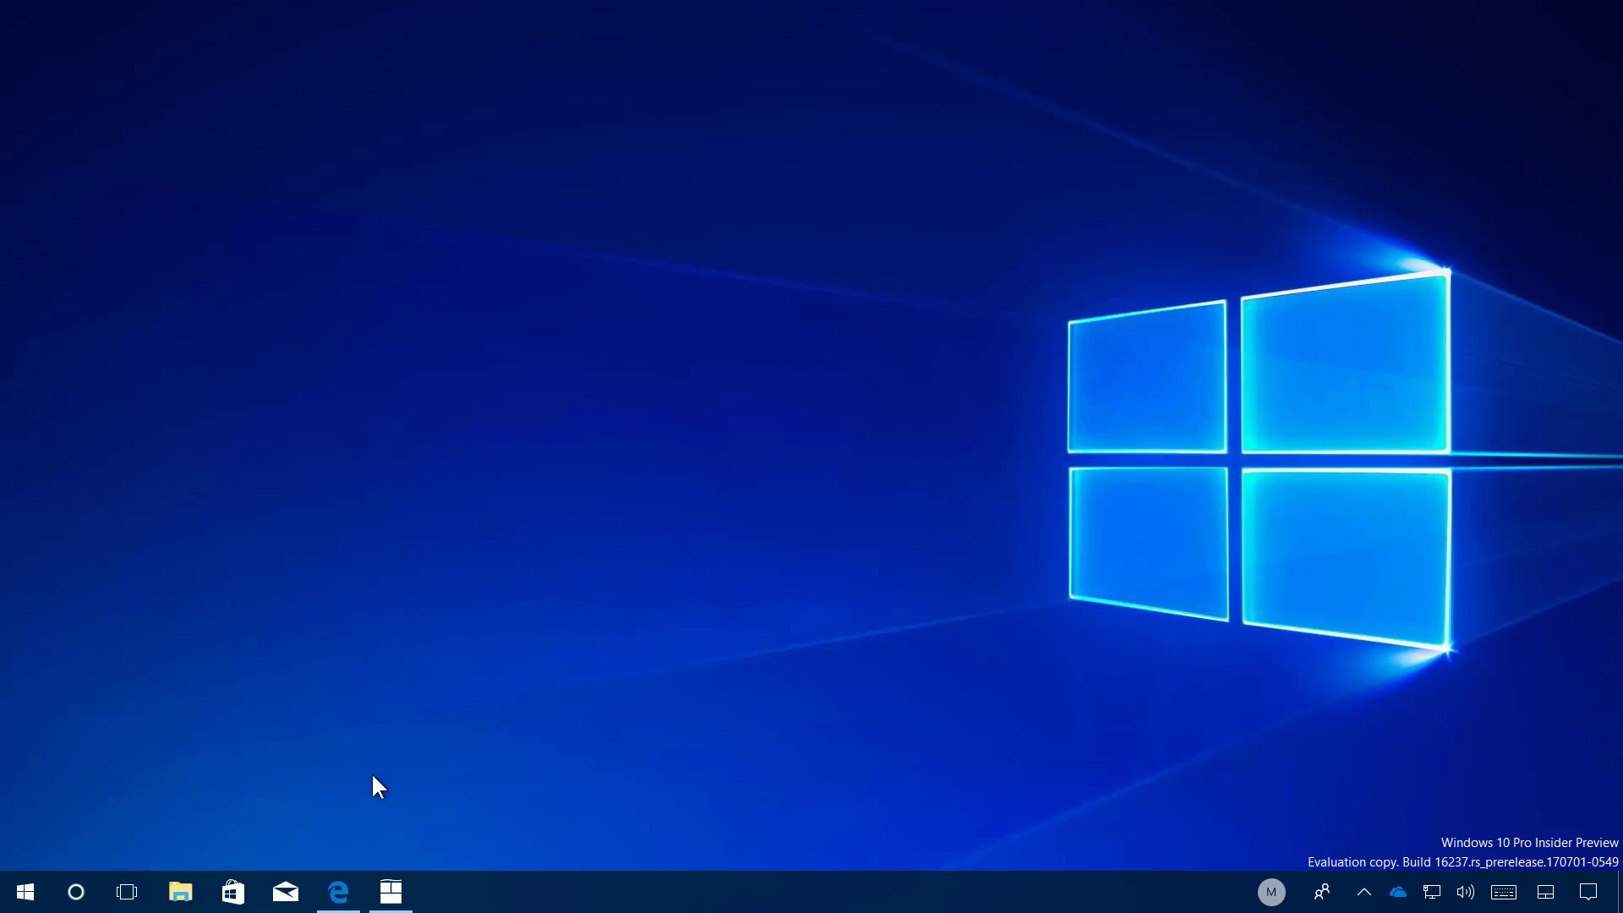
- Clear Edge's address bar on the Microsoft Wikipedia page, open the emoji panel, then minimize Edge
click(338, 897)
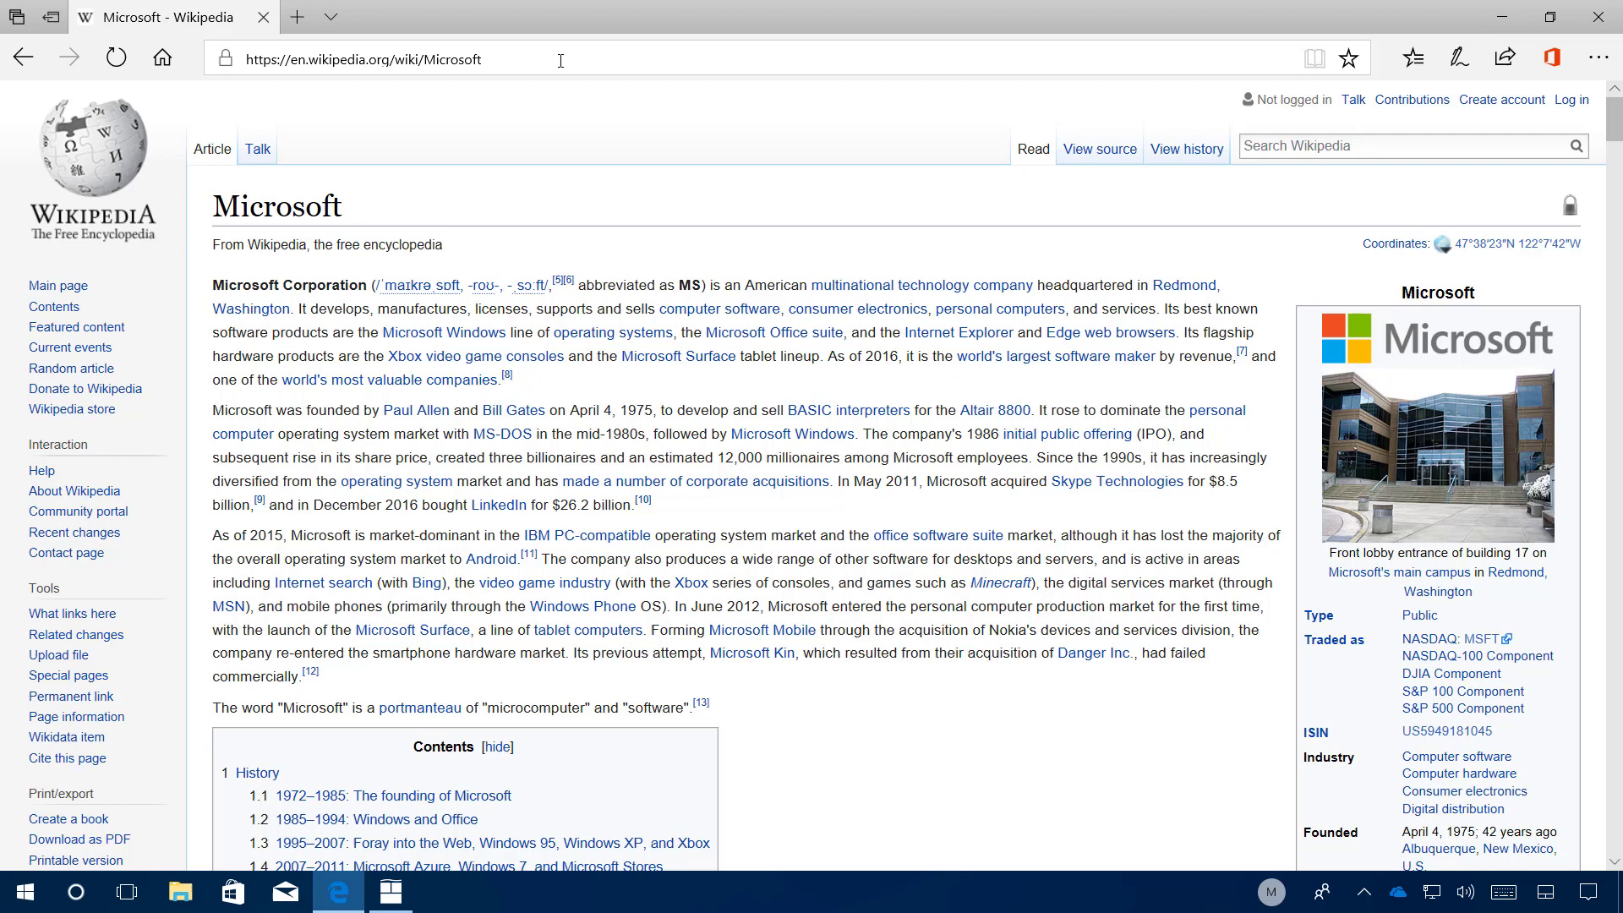
click(560, 61)
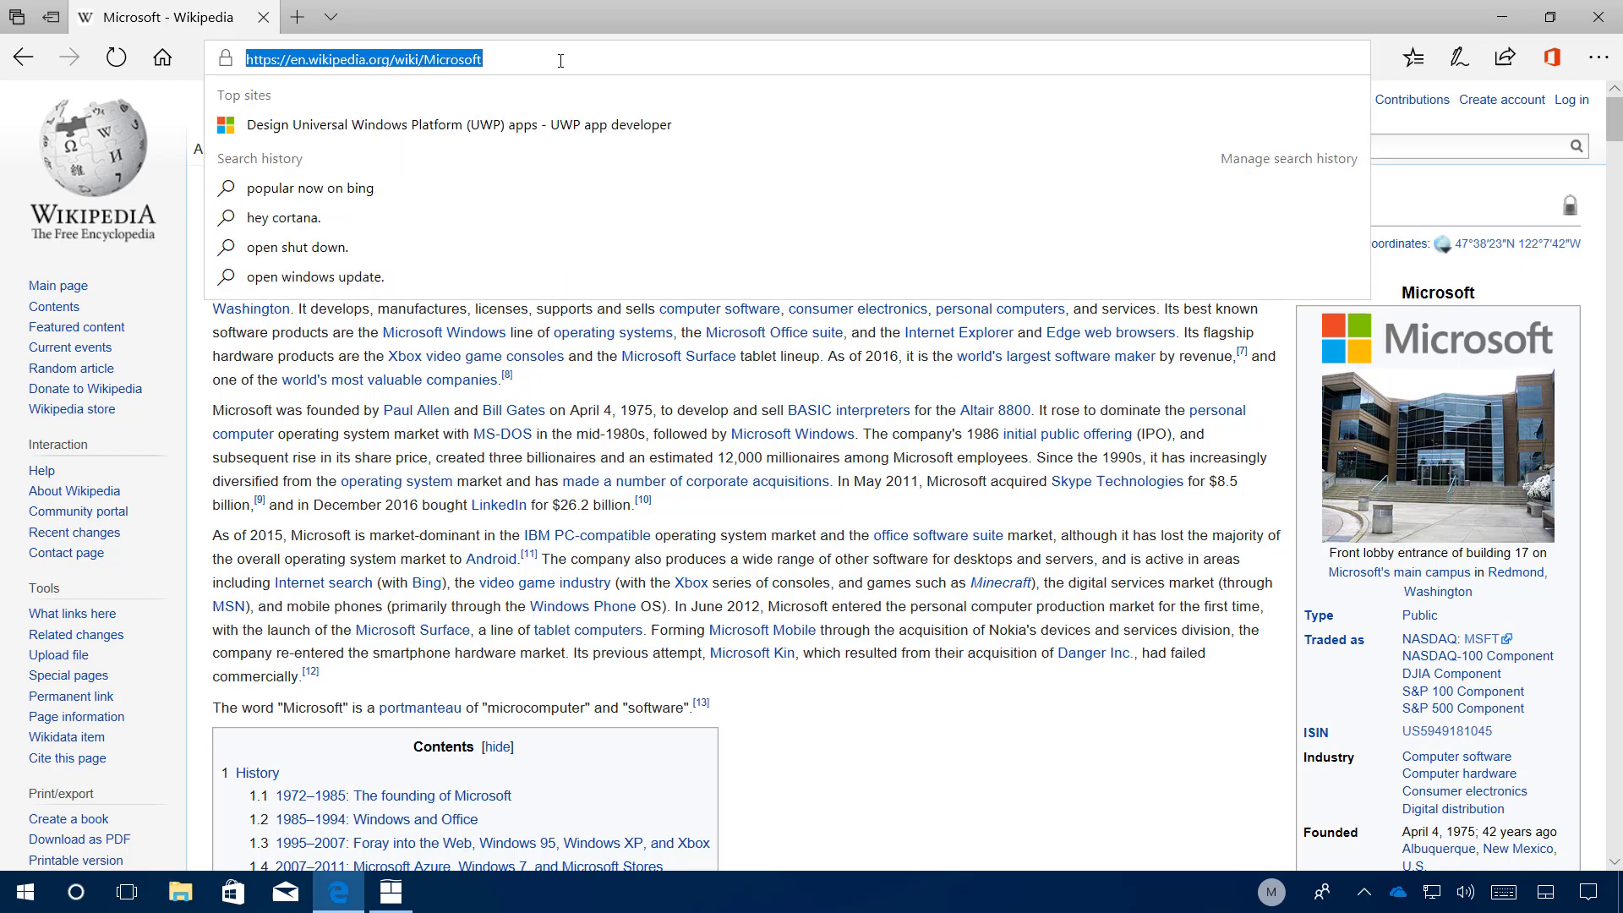
key(BackSpace)
key(super+period)
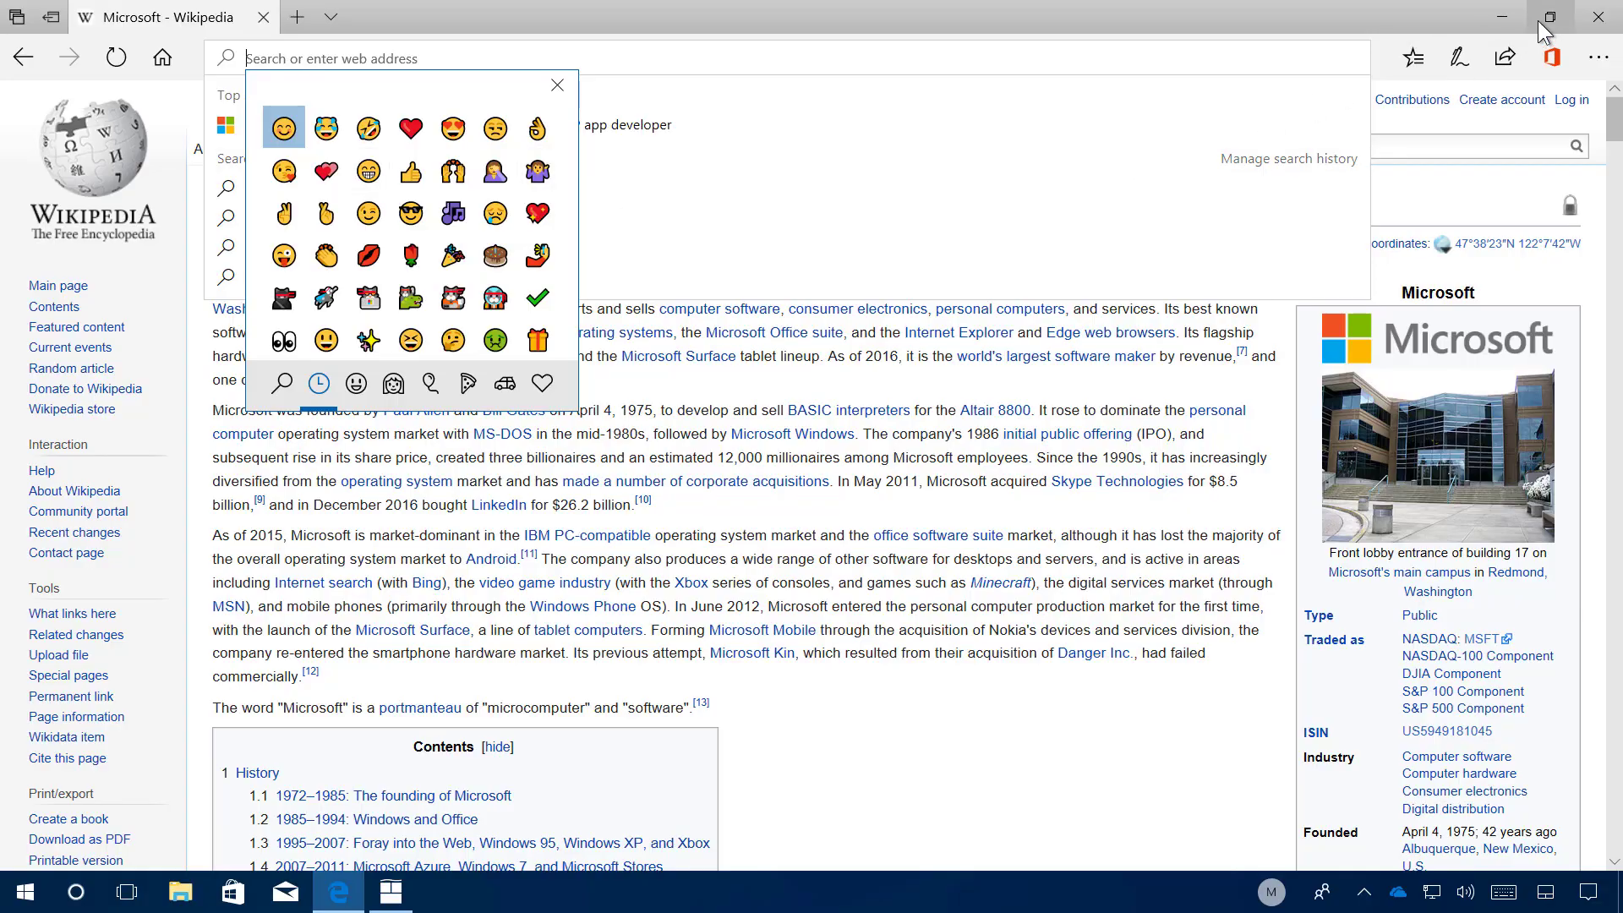
click(1499, 19)
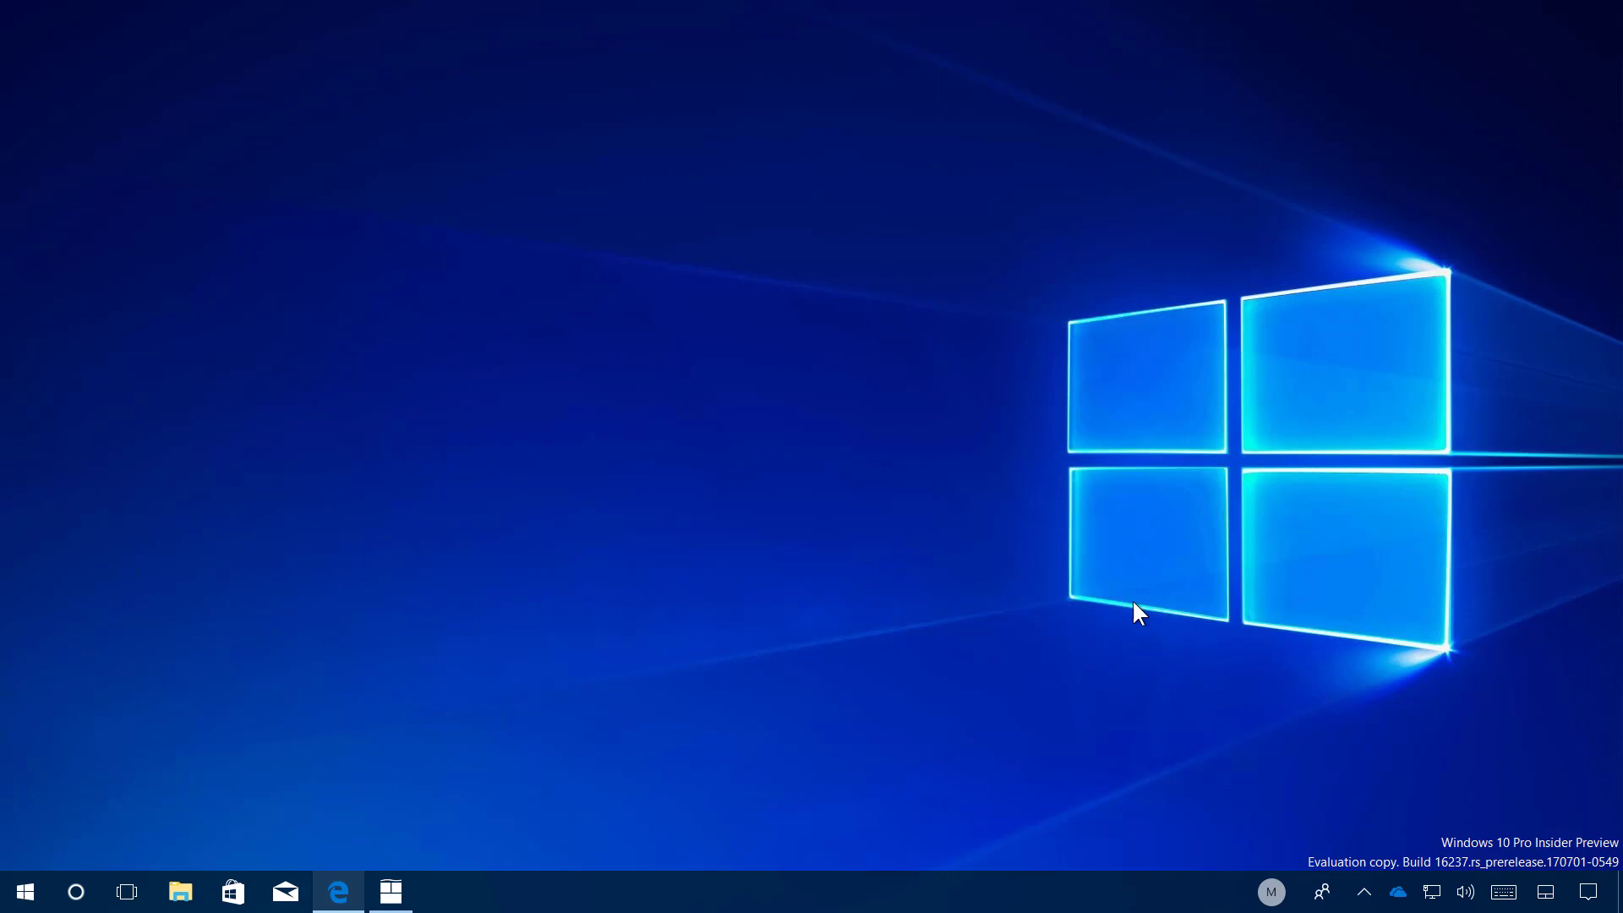
click(1503, 892)
click(725, 370)
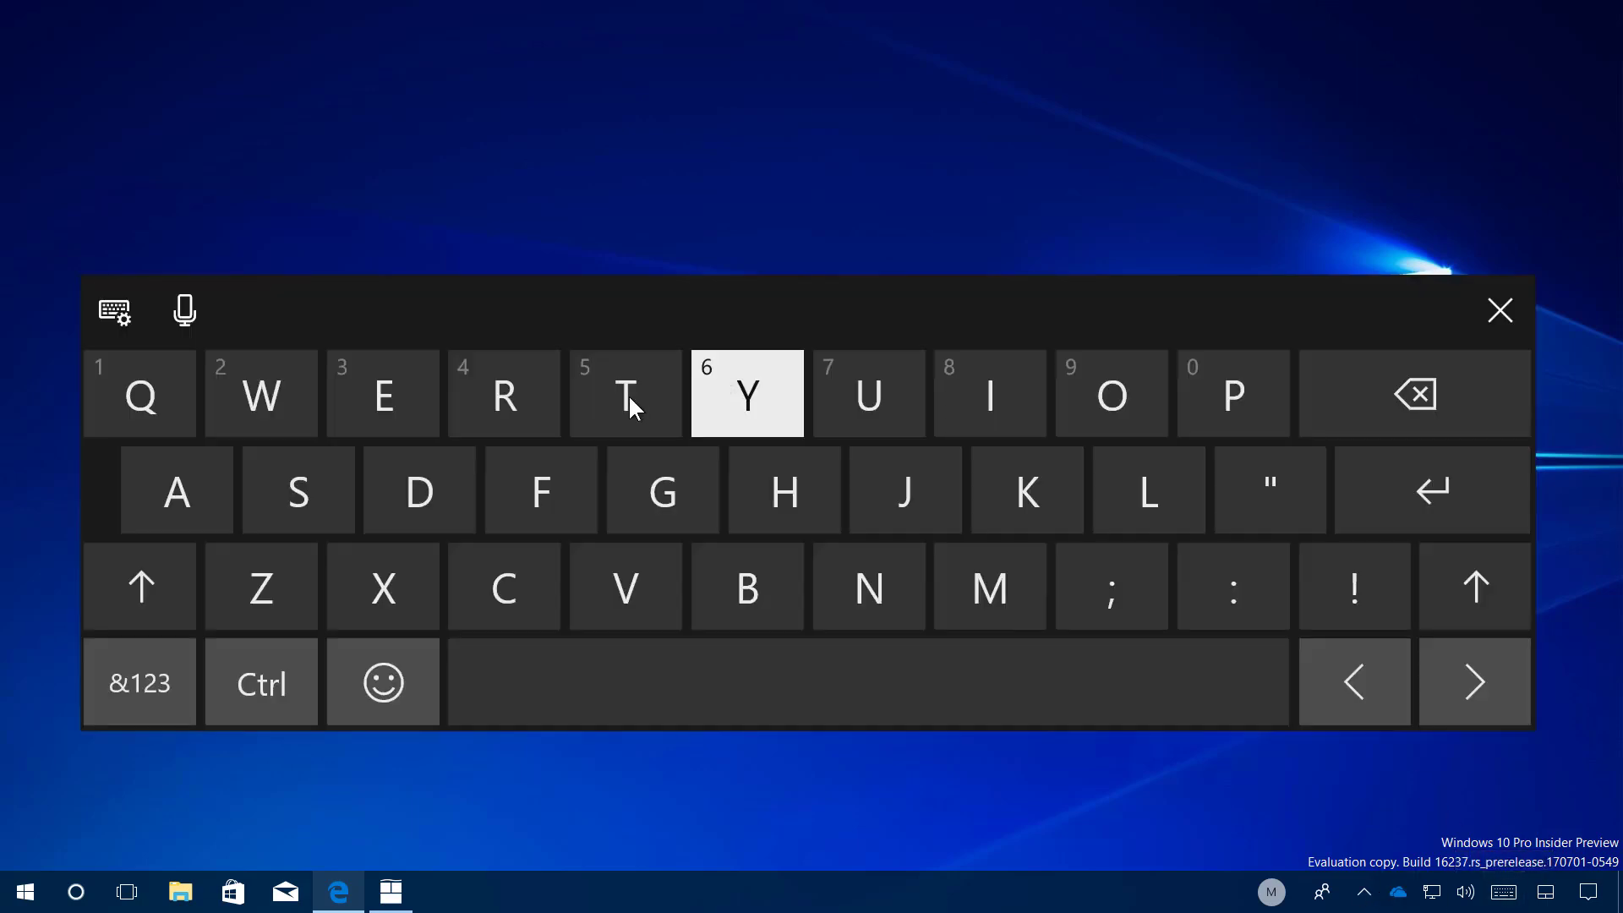
click(526, 399)
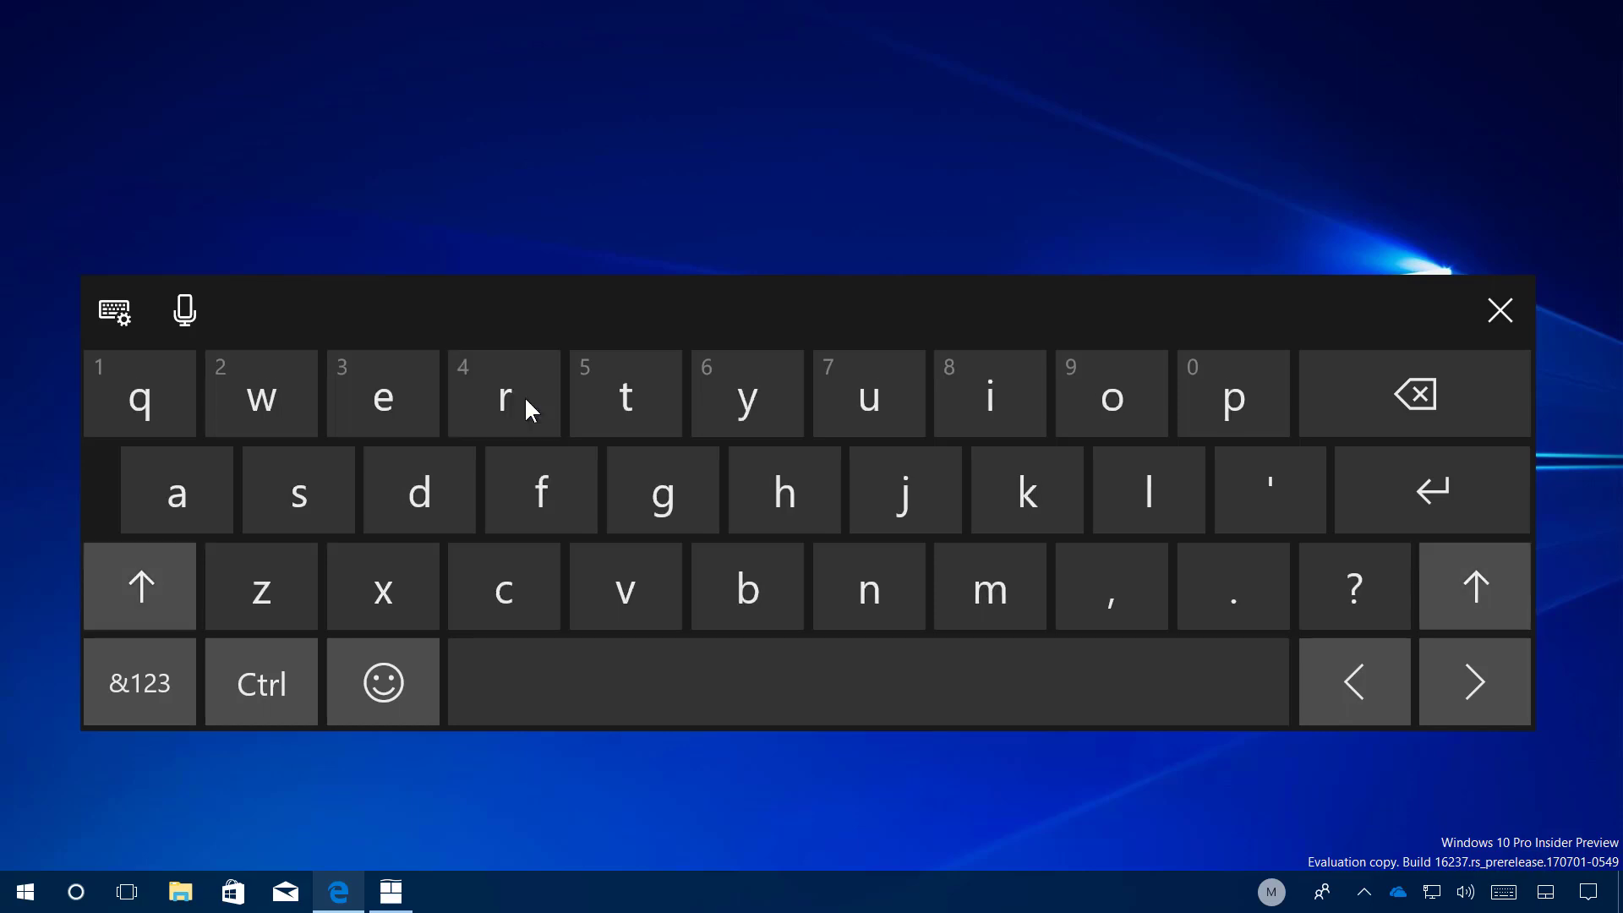
click(524, 404)
click(557, 506)
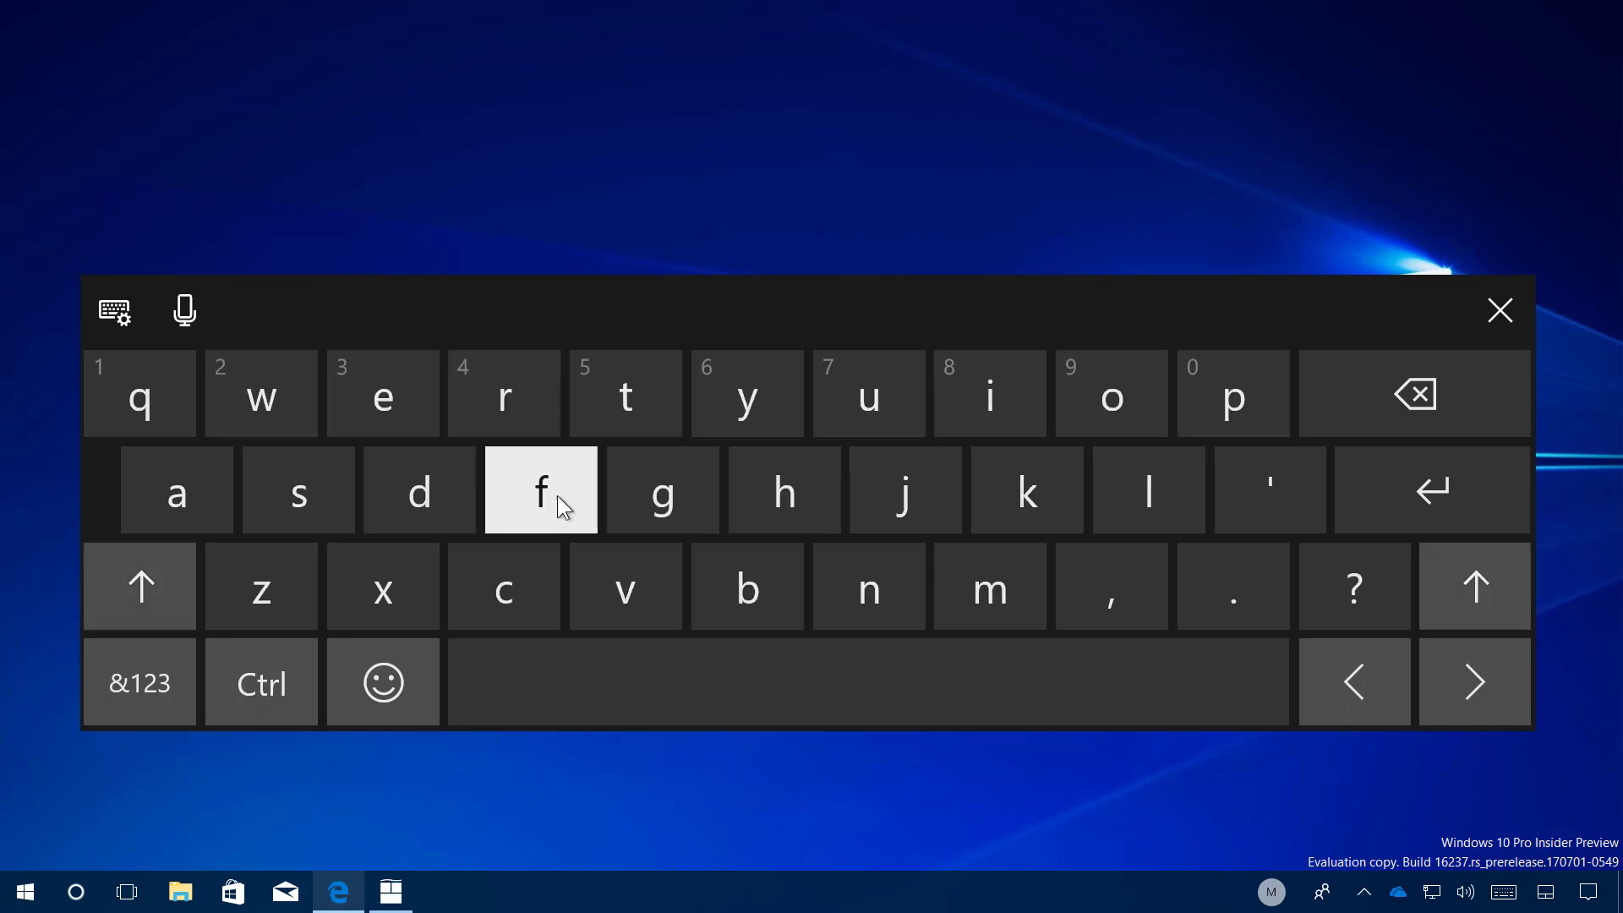
click(556, 490)
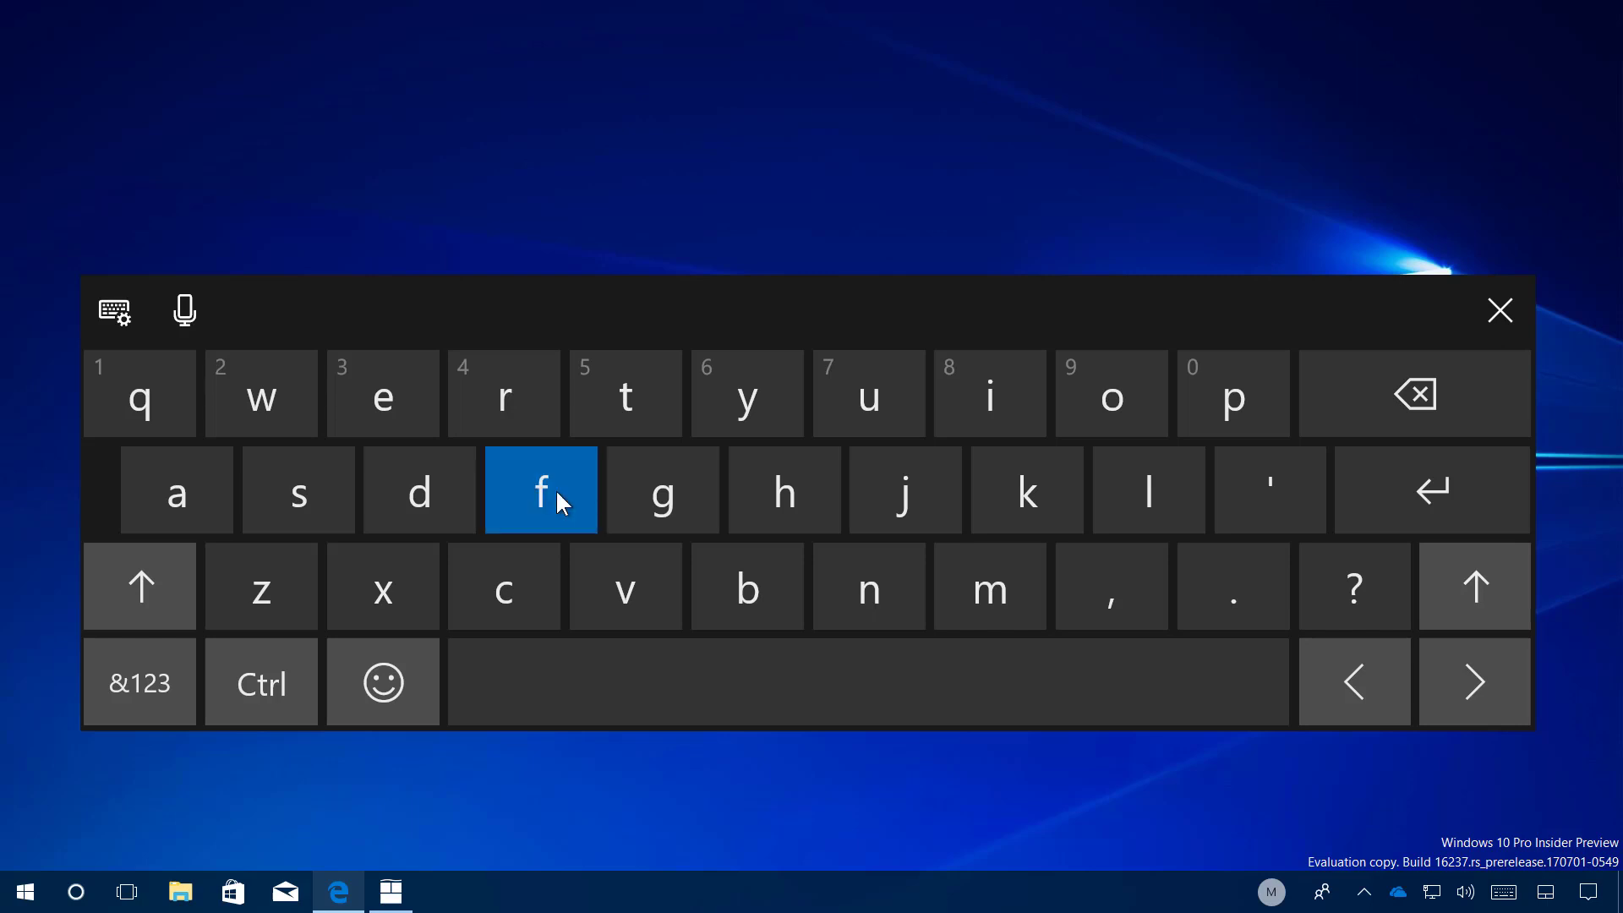
click(637, 485)
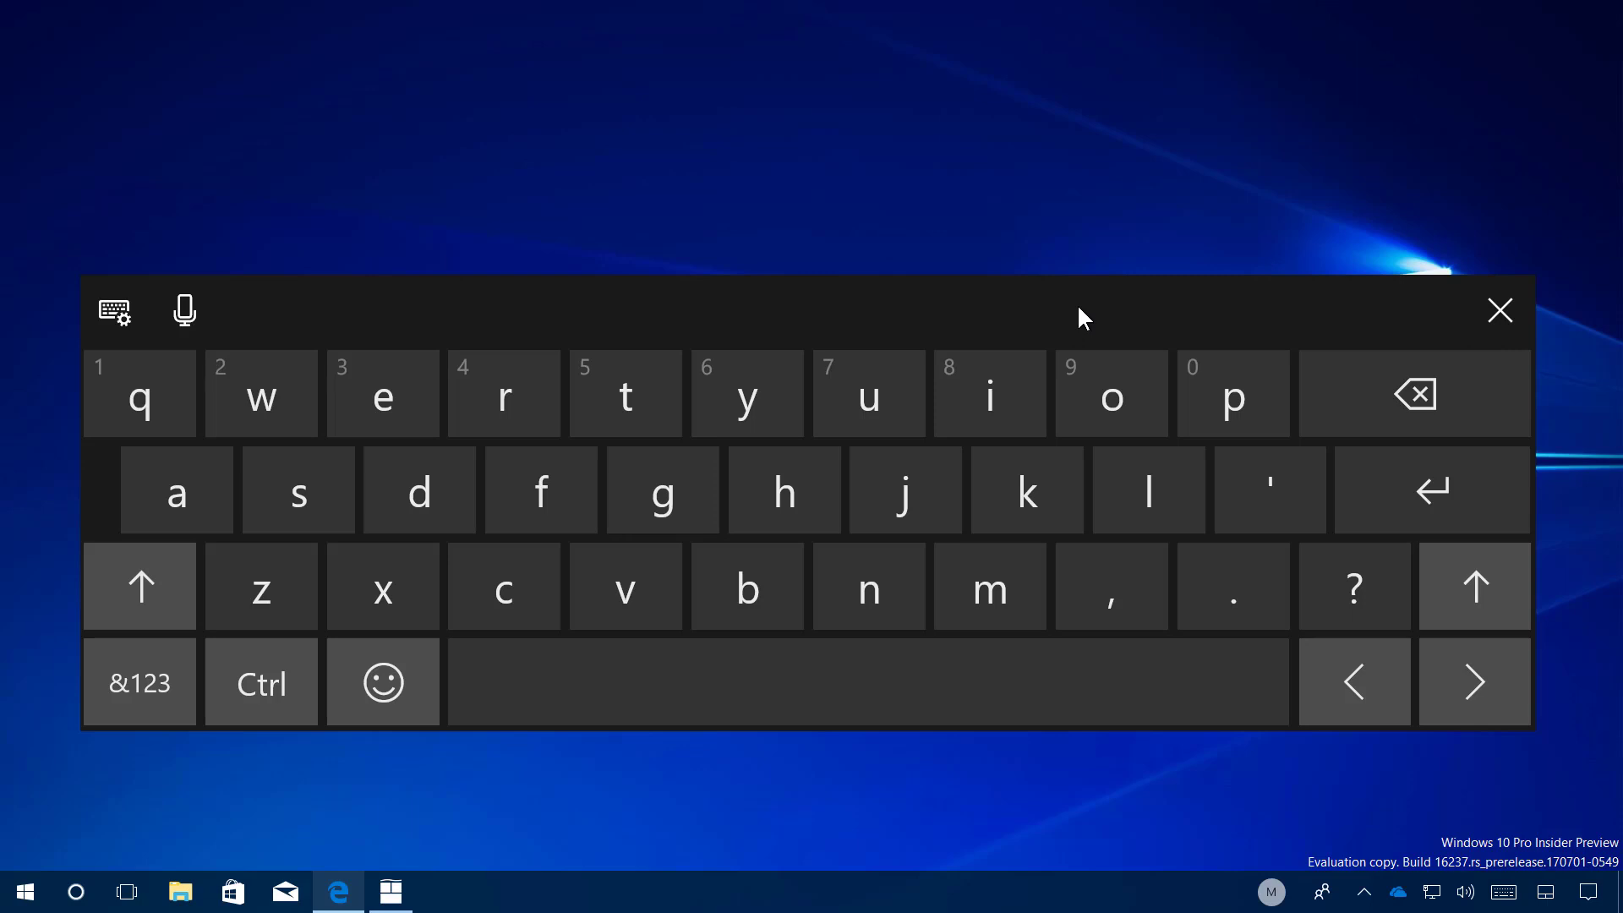
click(1501, 311)
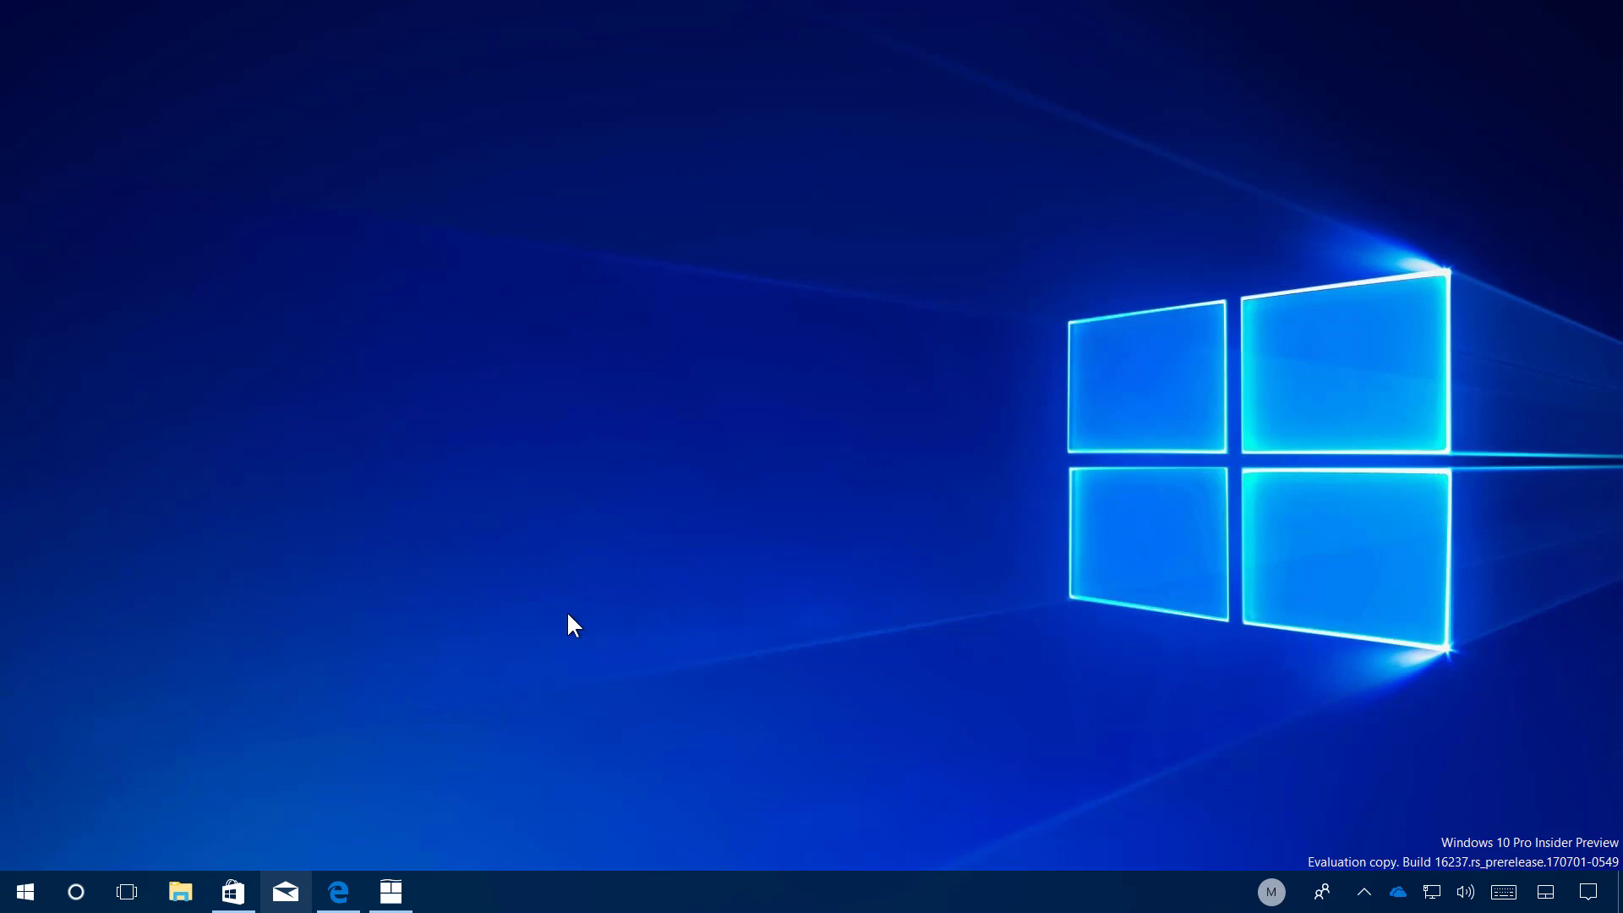
- Launch Microsoft Store, open the Game bar with Win+G, toggle Game Mode, and open Game bar settings
key(super)
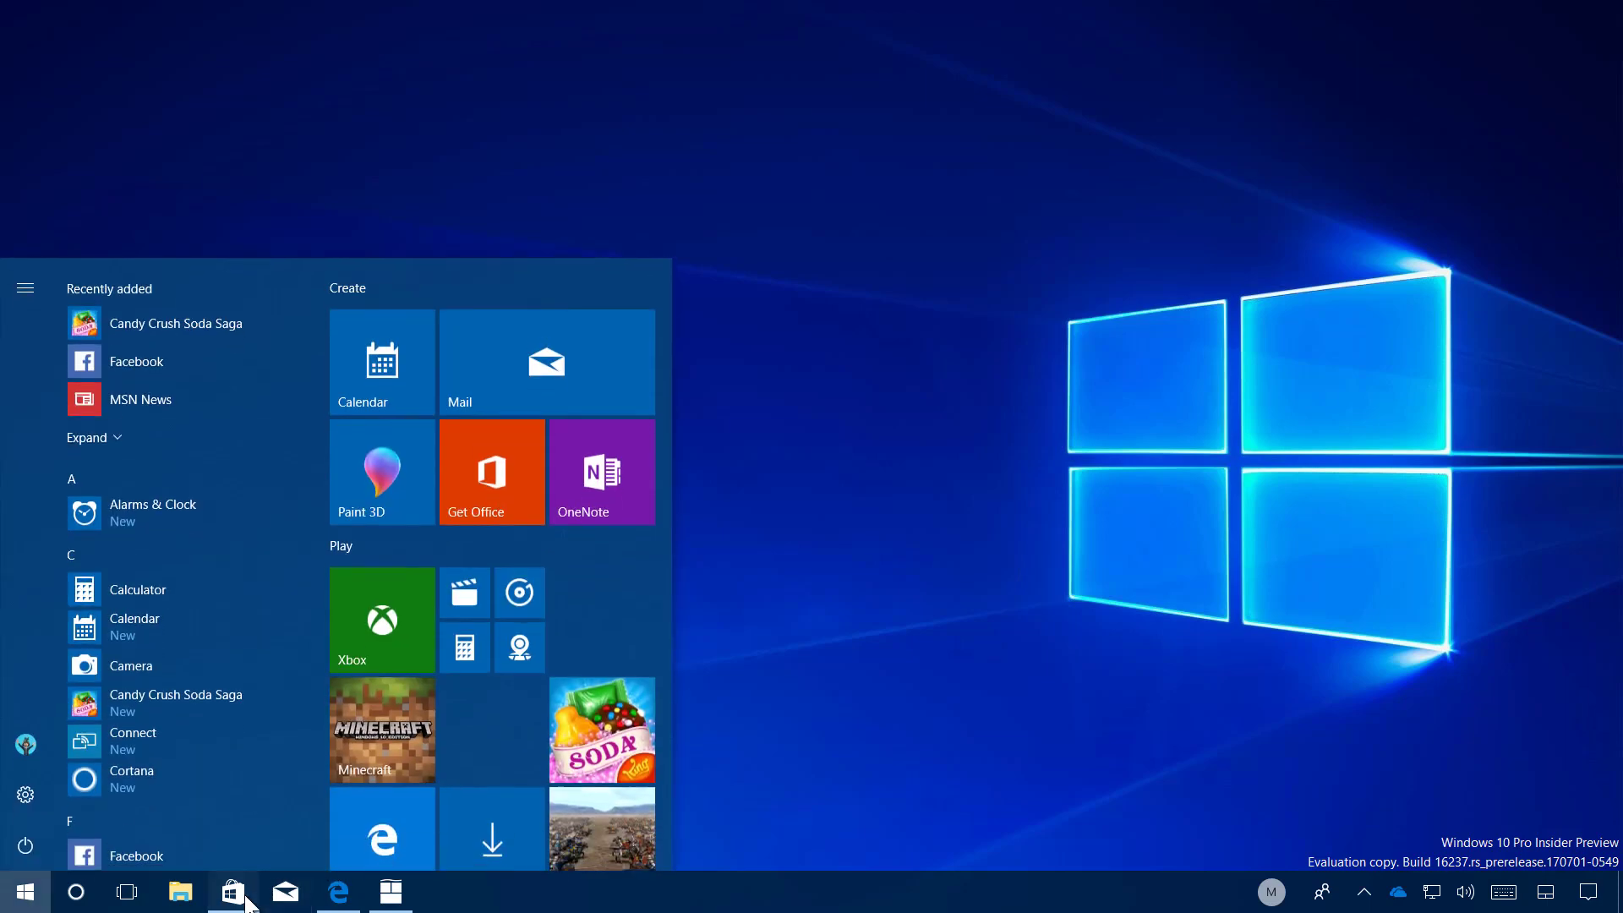
click(234, 891)
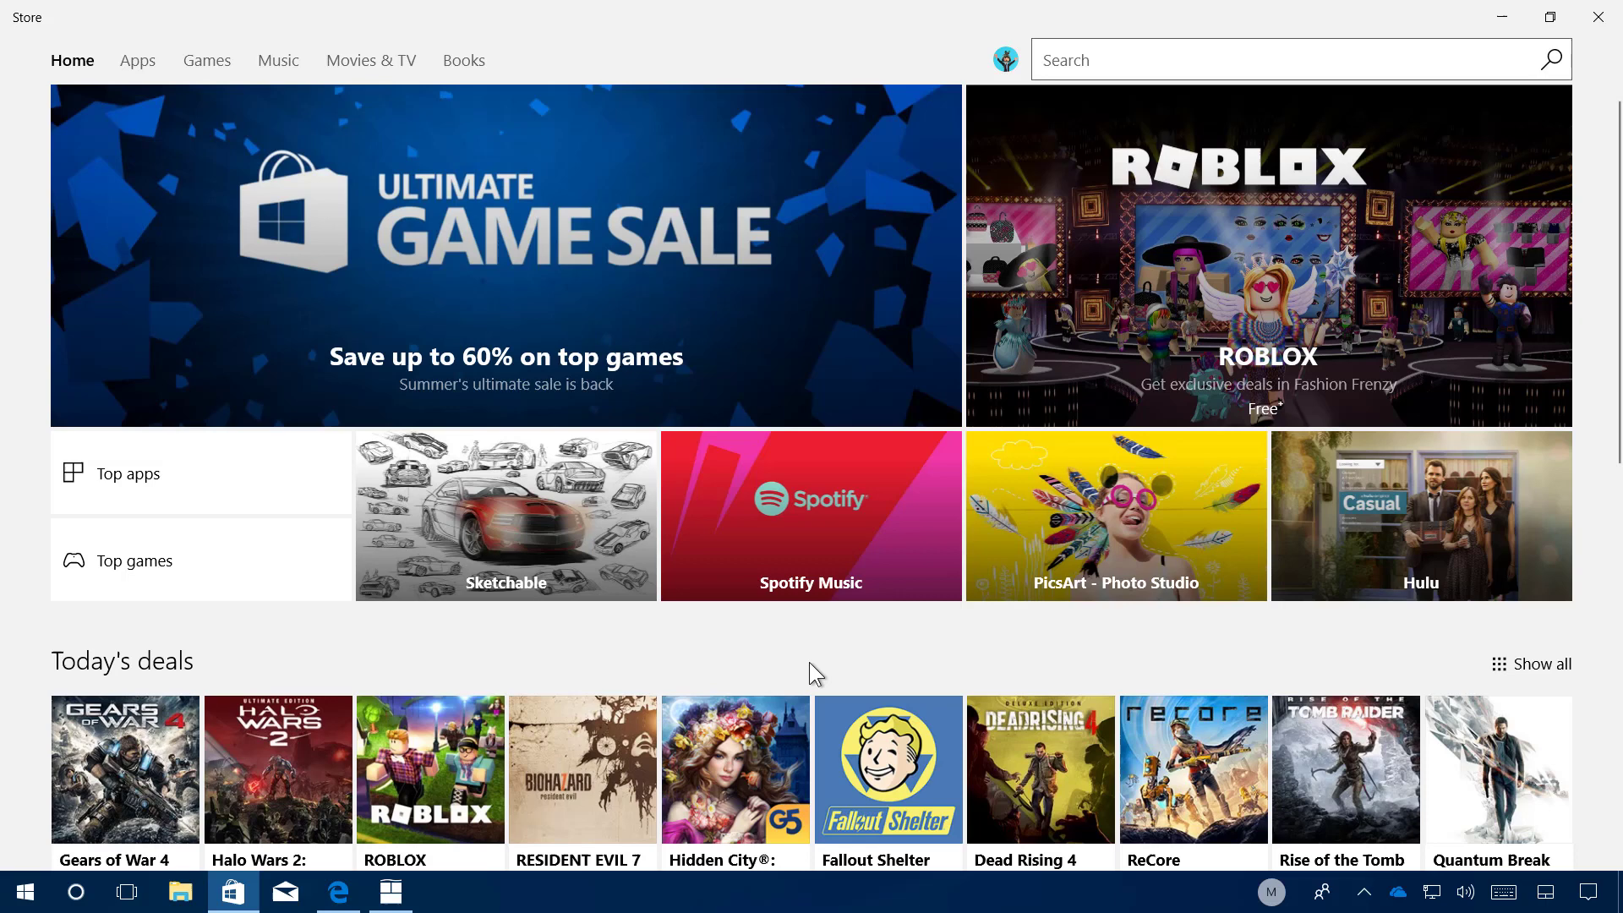
key(super+g)
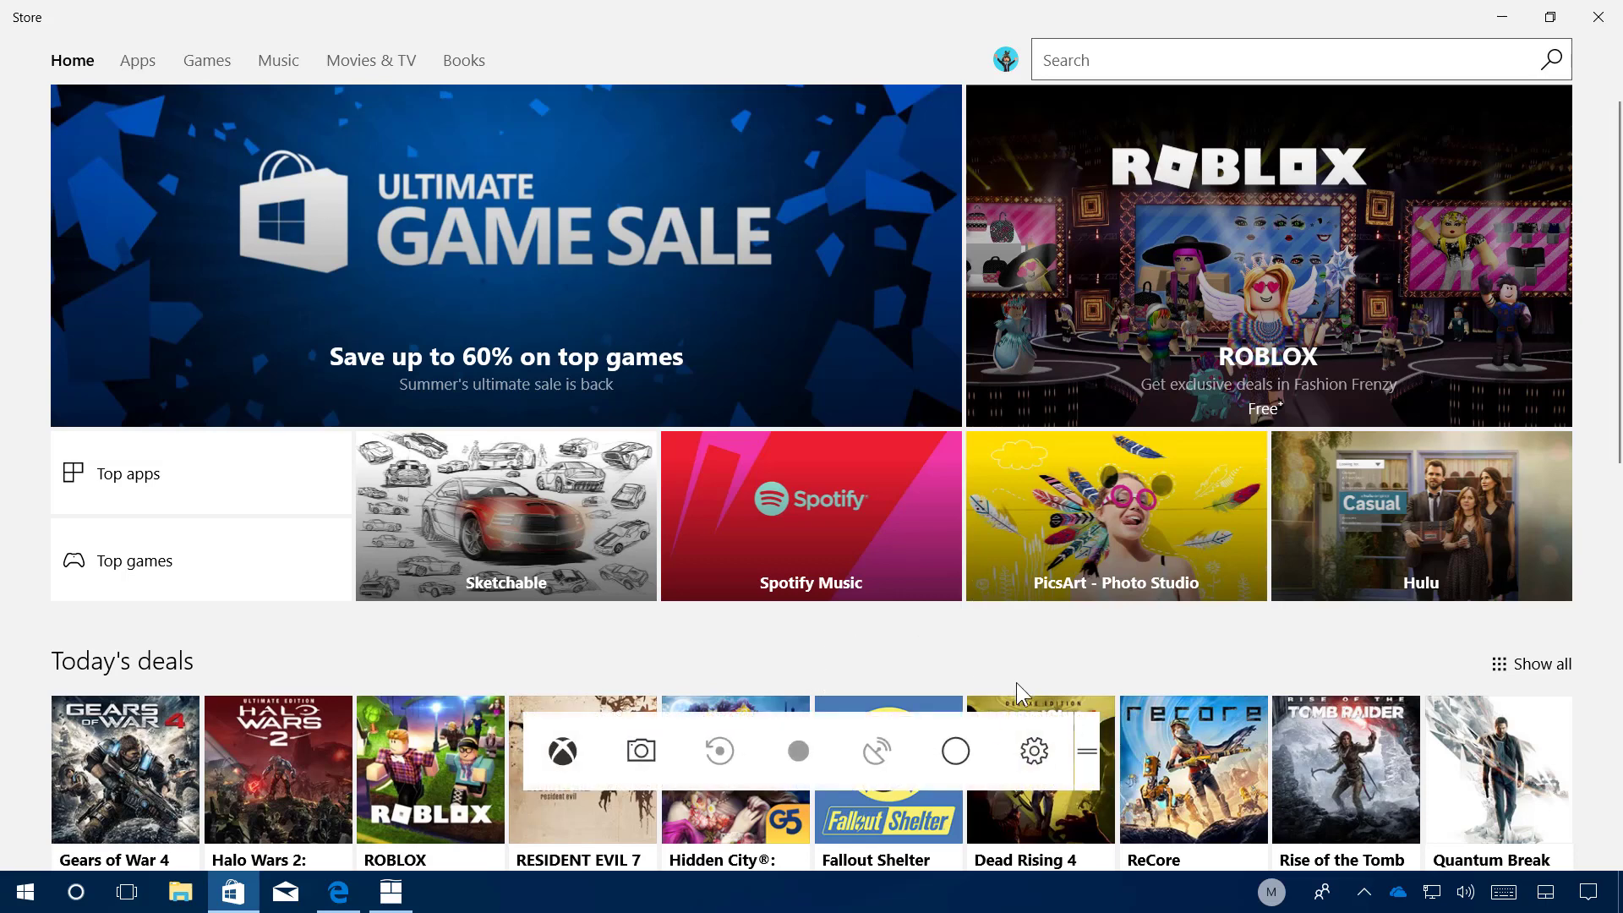
click(959, 755)
click(961, 758)
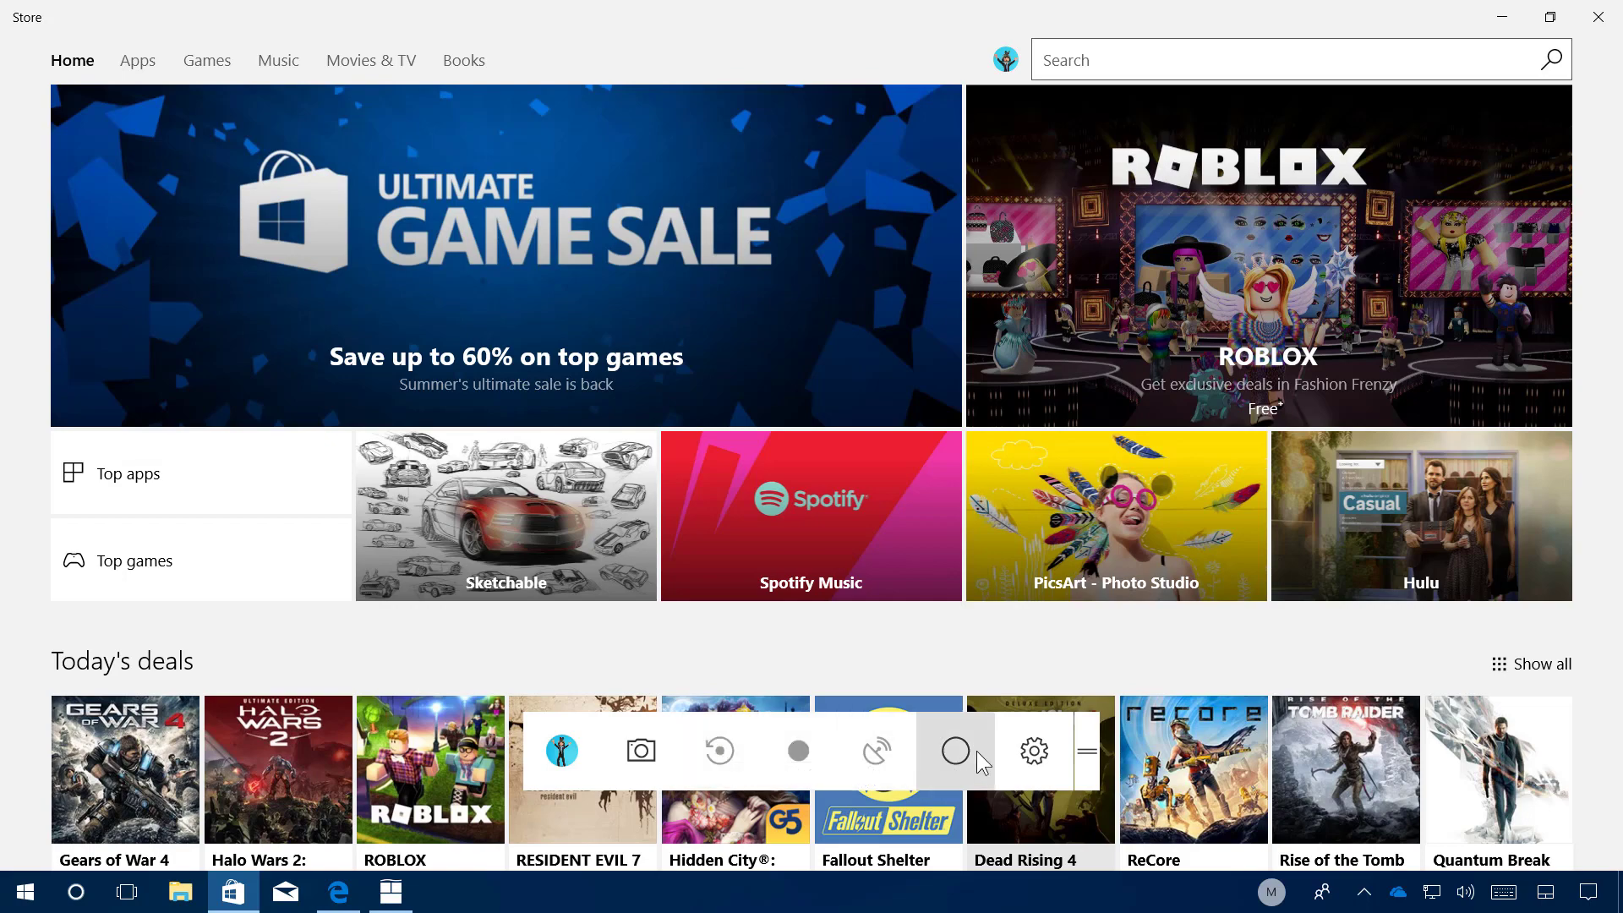
click(1029, 748)
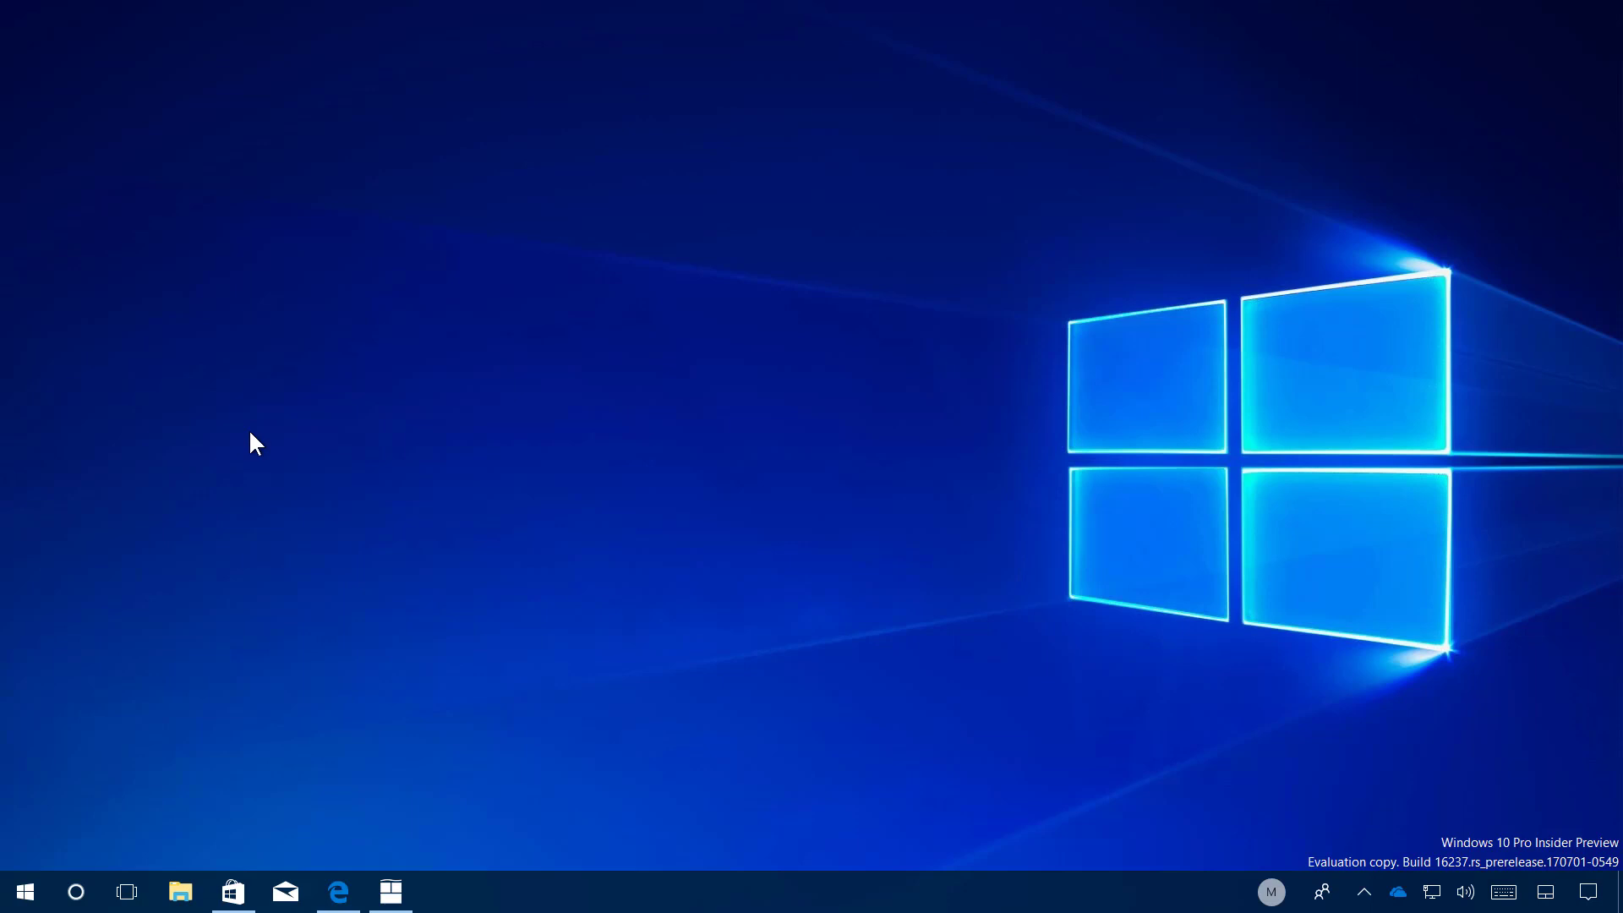
- View the Ethernet graph on Task Manager's Performance tab, minimize it, and restore Edge's Build 16237 post
right_click(631, 885)
click(716, 783)
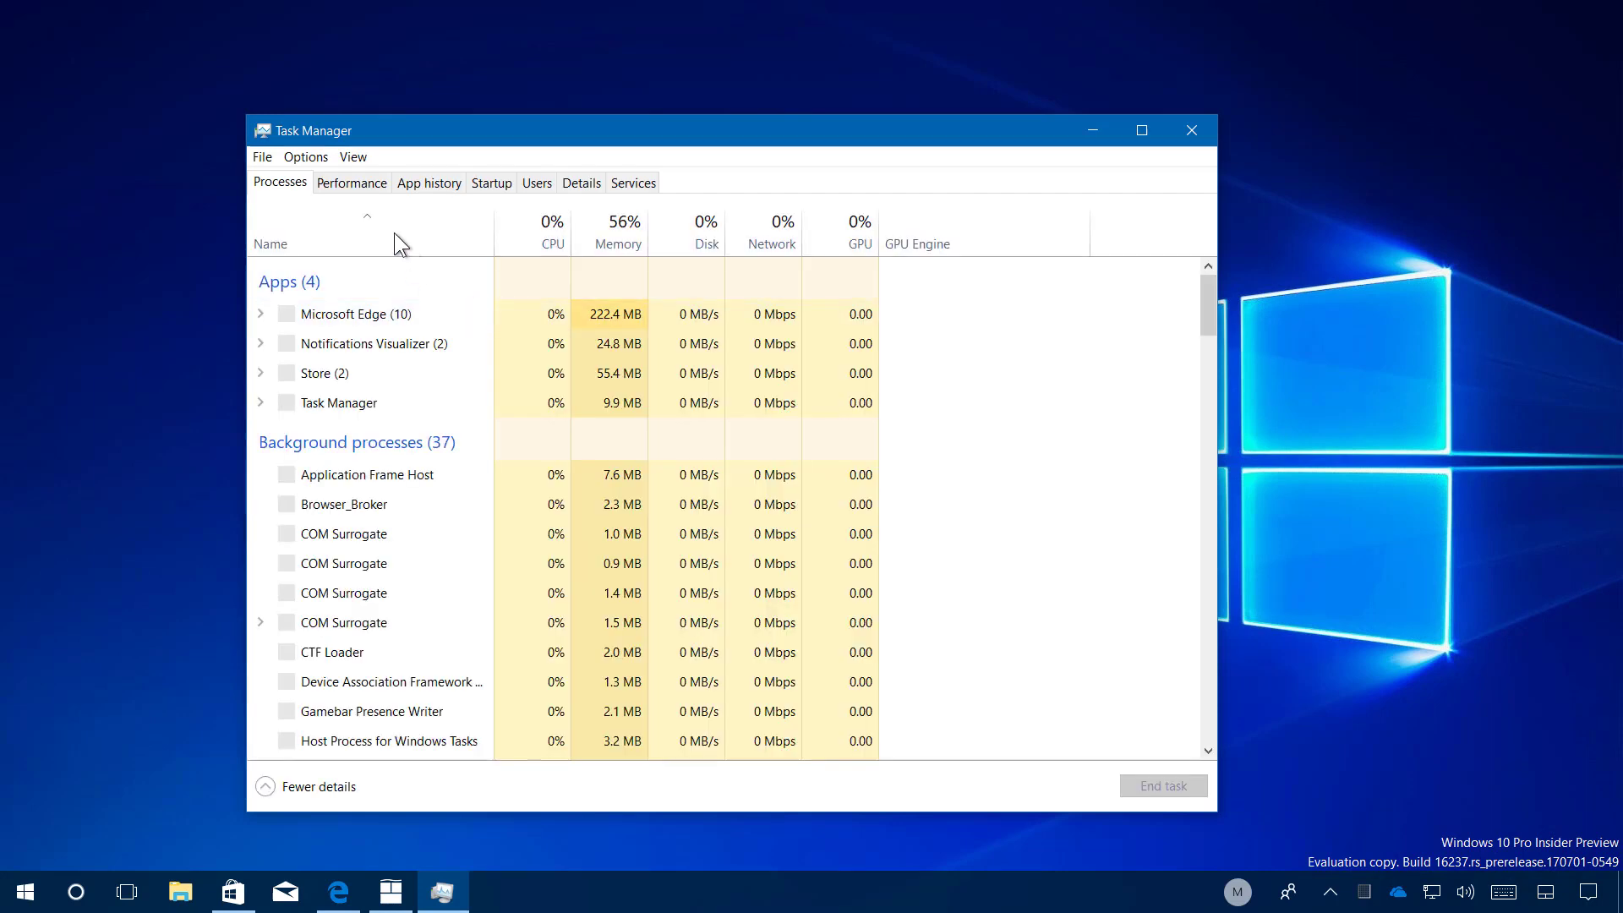
click(355, 191)
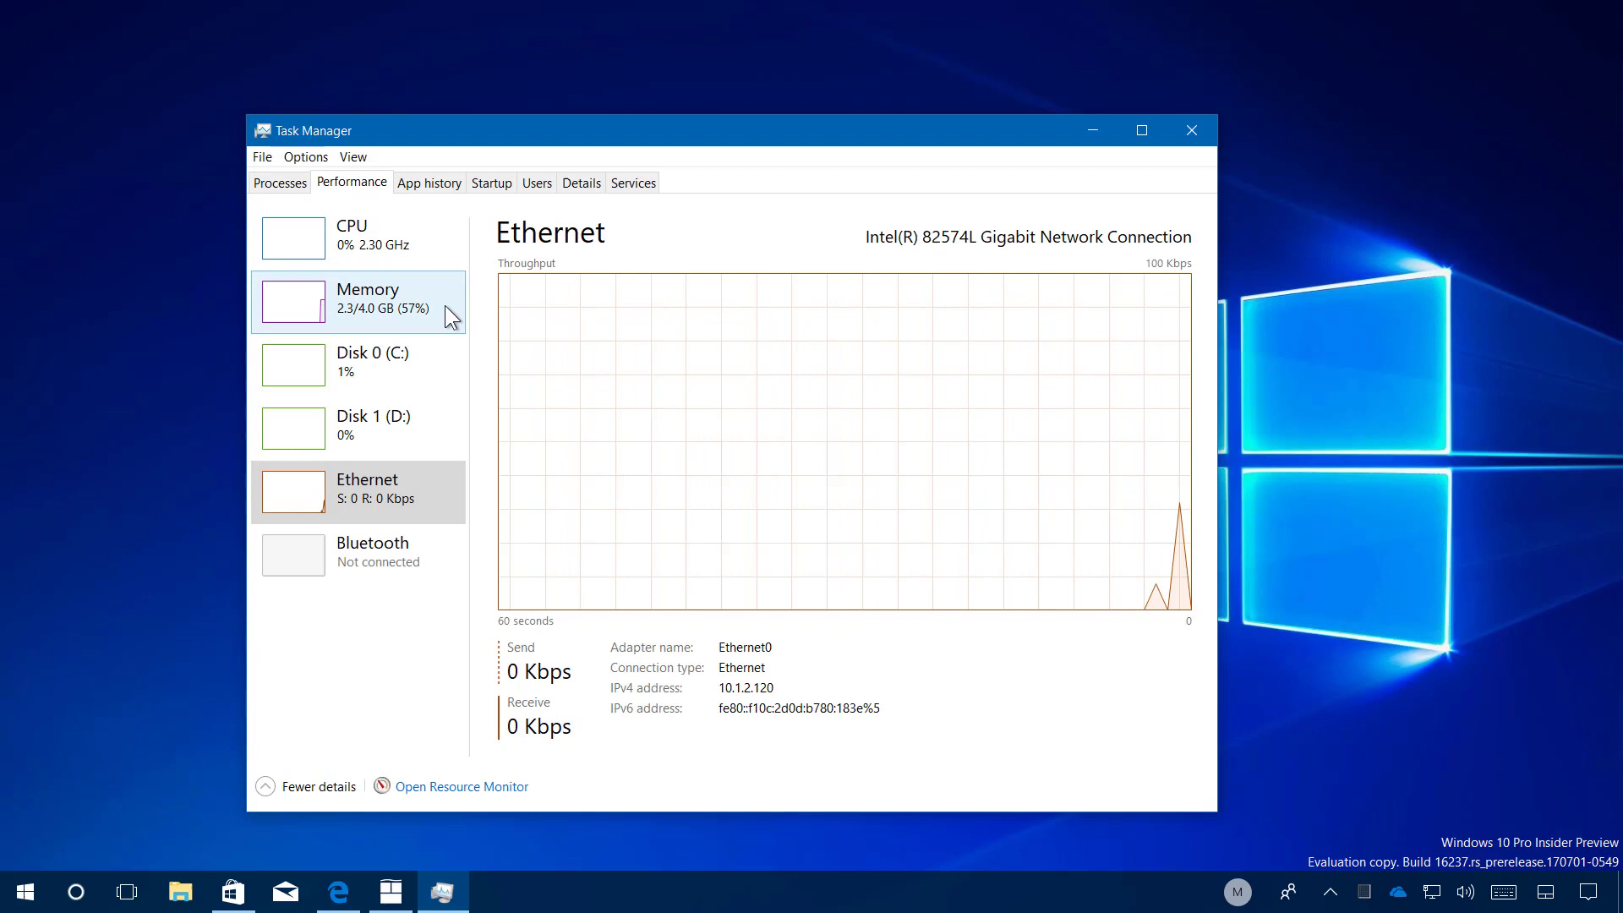
click(1094, 132)
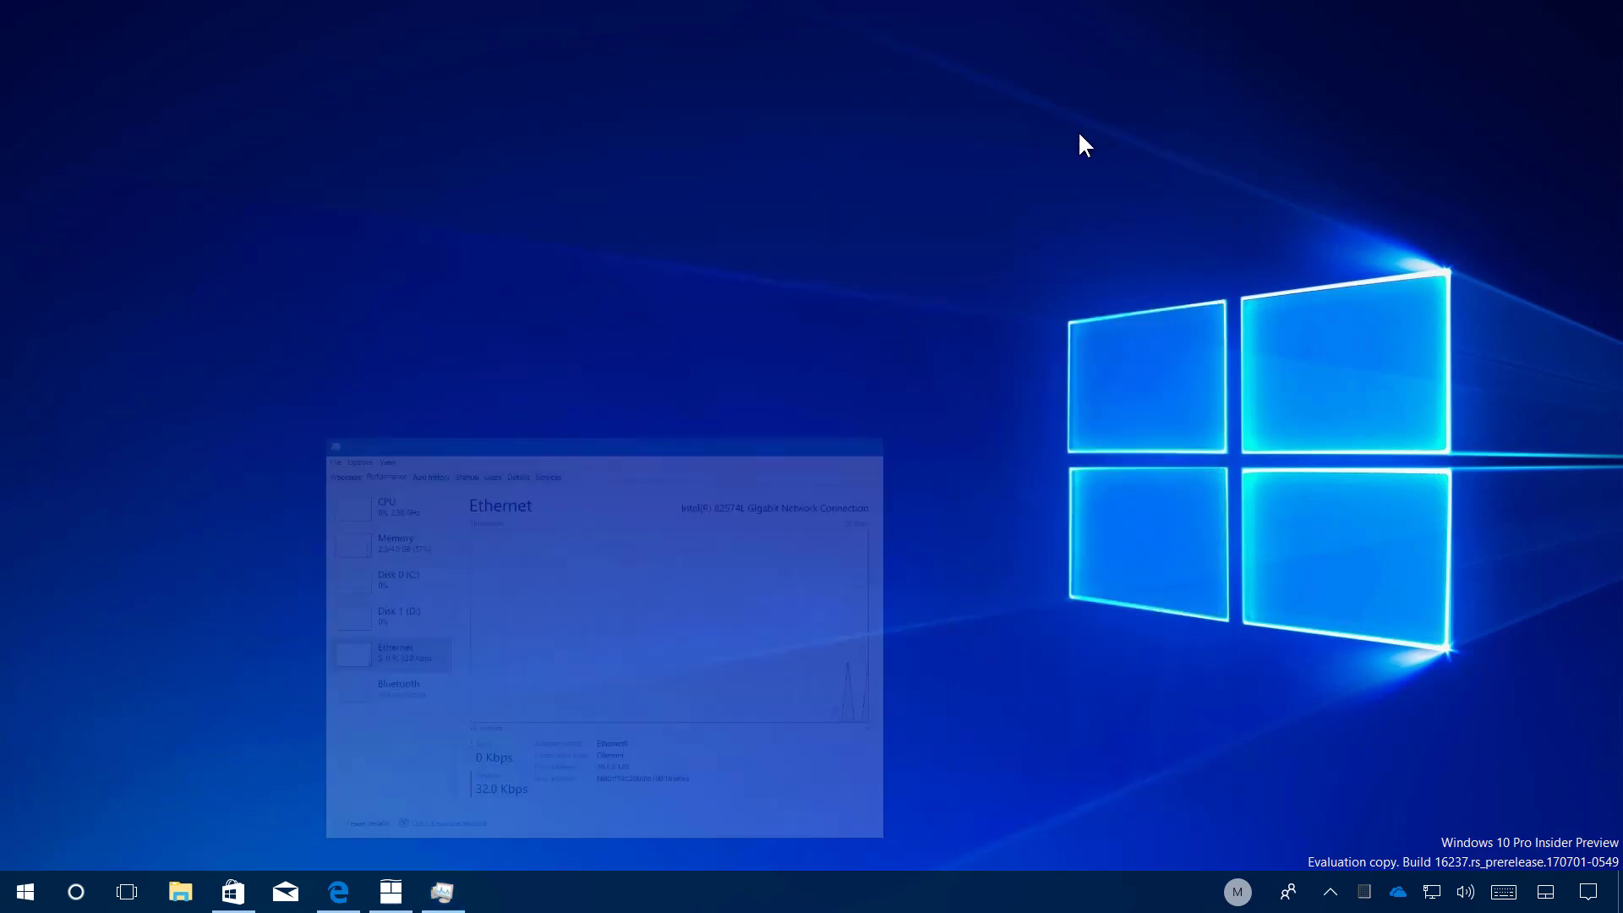
click(350, 891)
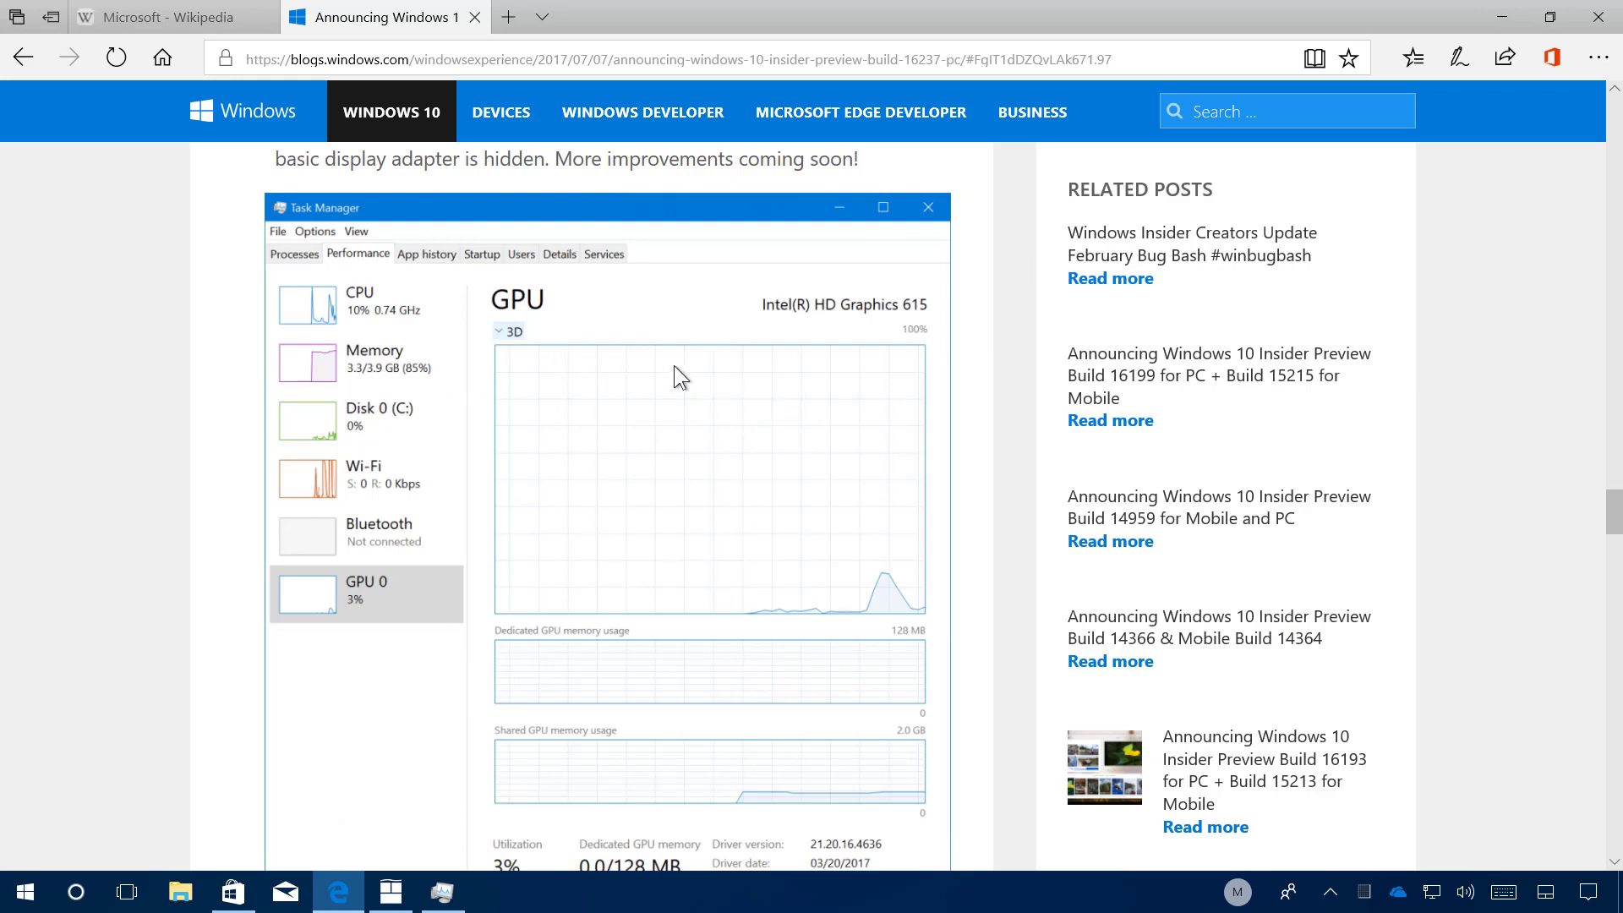
- Scroll the Build 16237 post to the GPU monitoring screenshot, then minimize Edge
scroll(673, 365, down, 3)
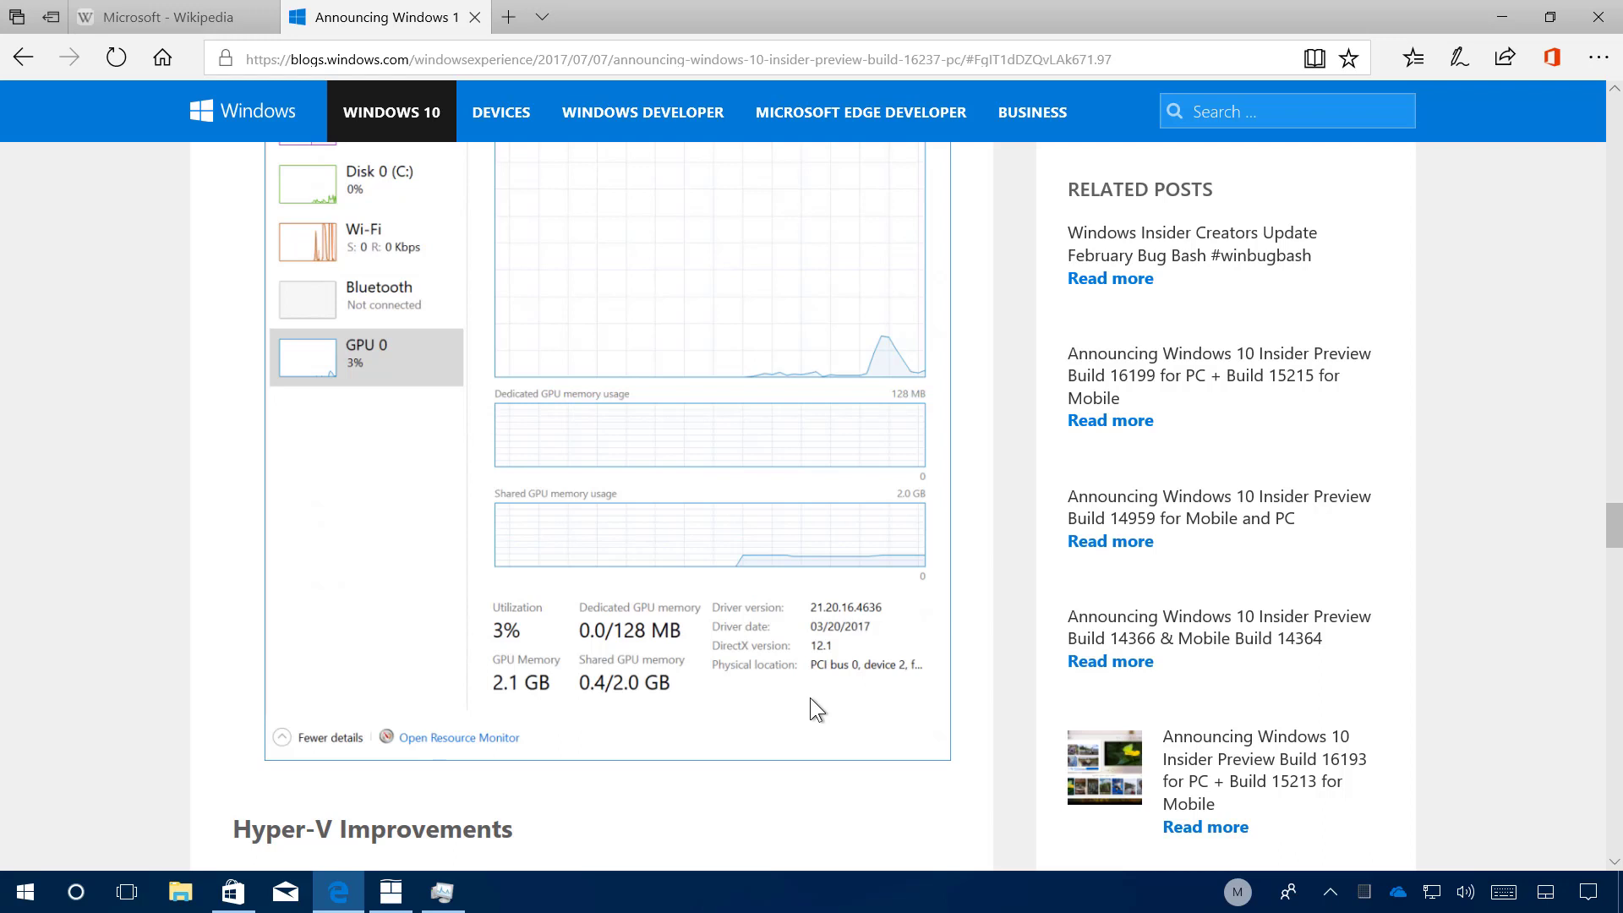
click(1508, 19)
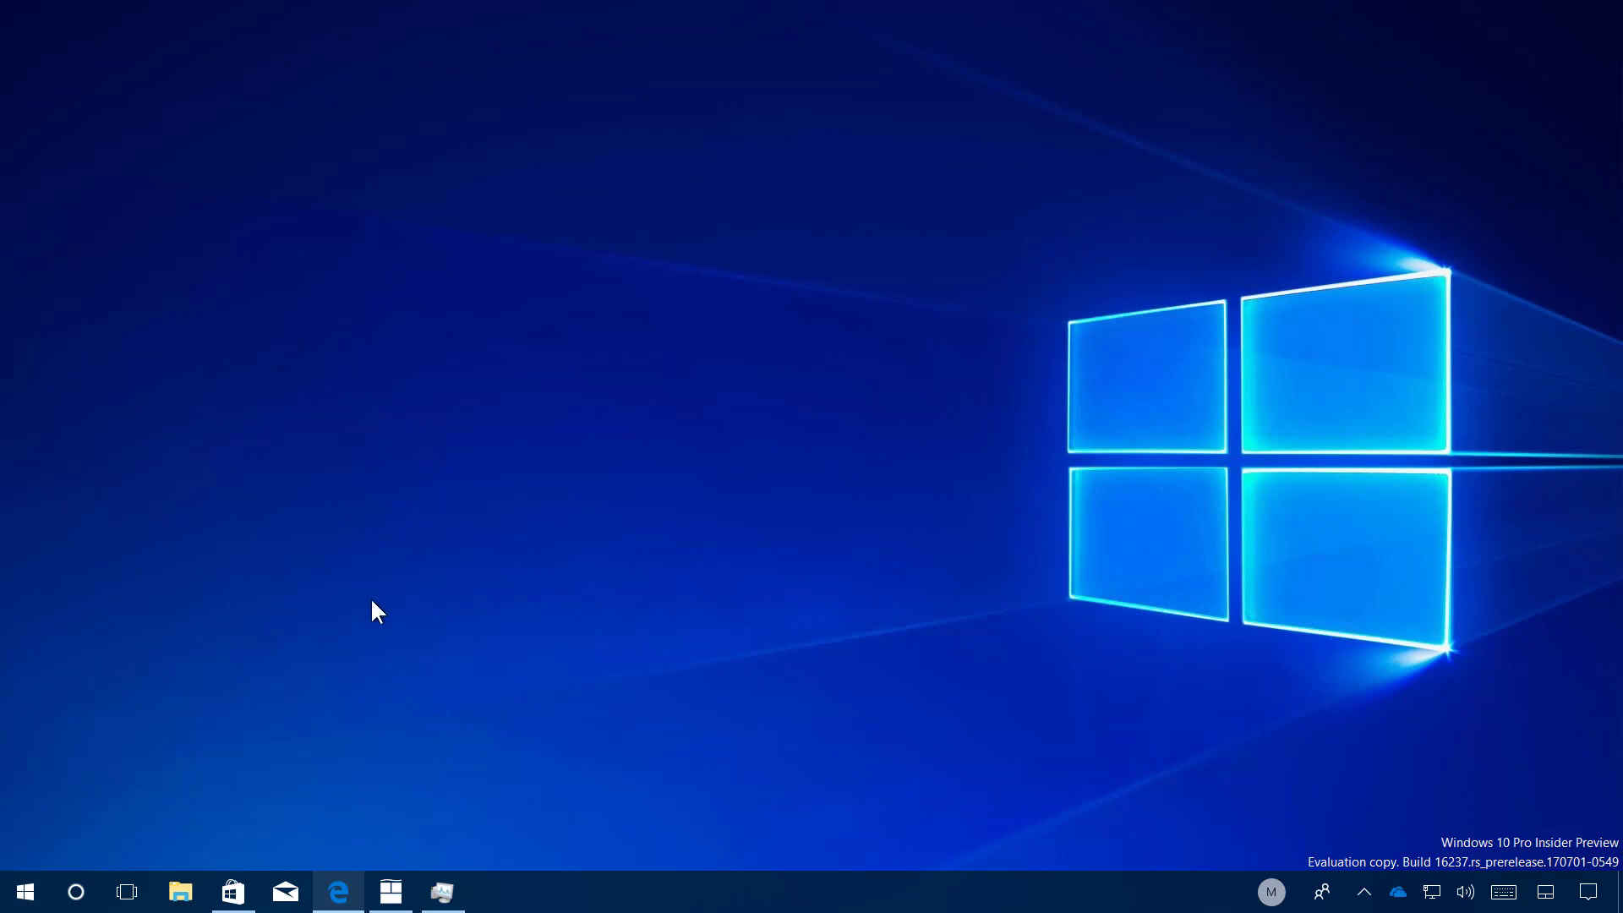
- Open Settings from Start and go to Network & Internet Status, showing Ethernet0 connected
click(27, 889)
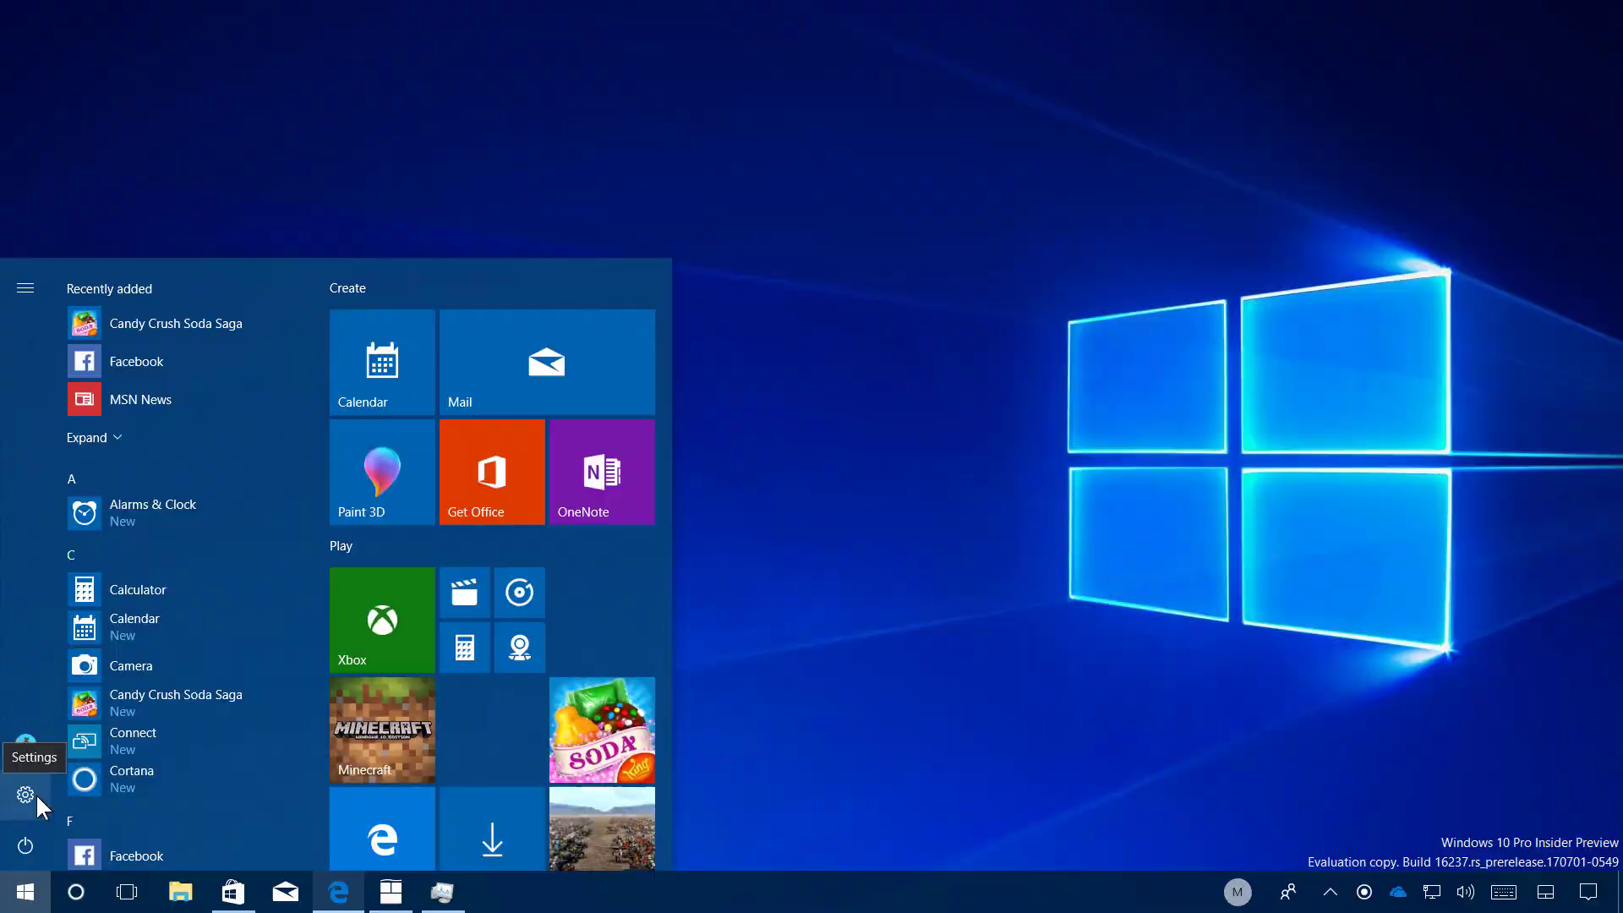
click(35, 795)
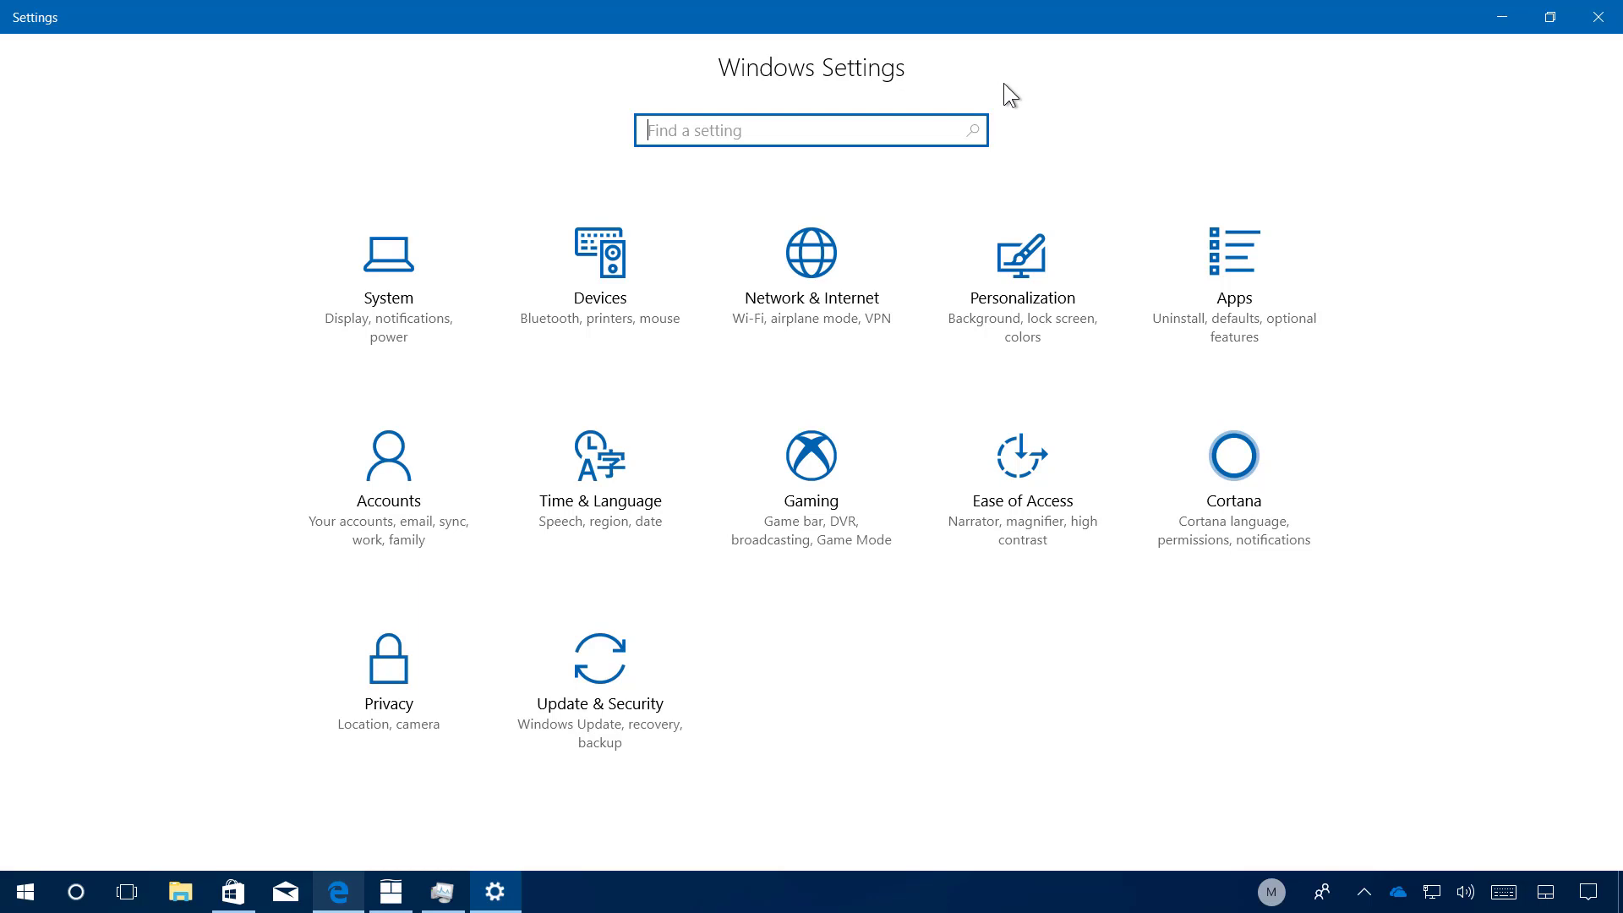
click(809, 259)
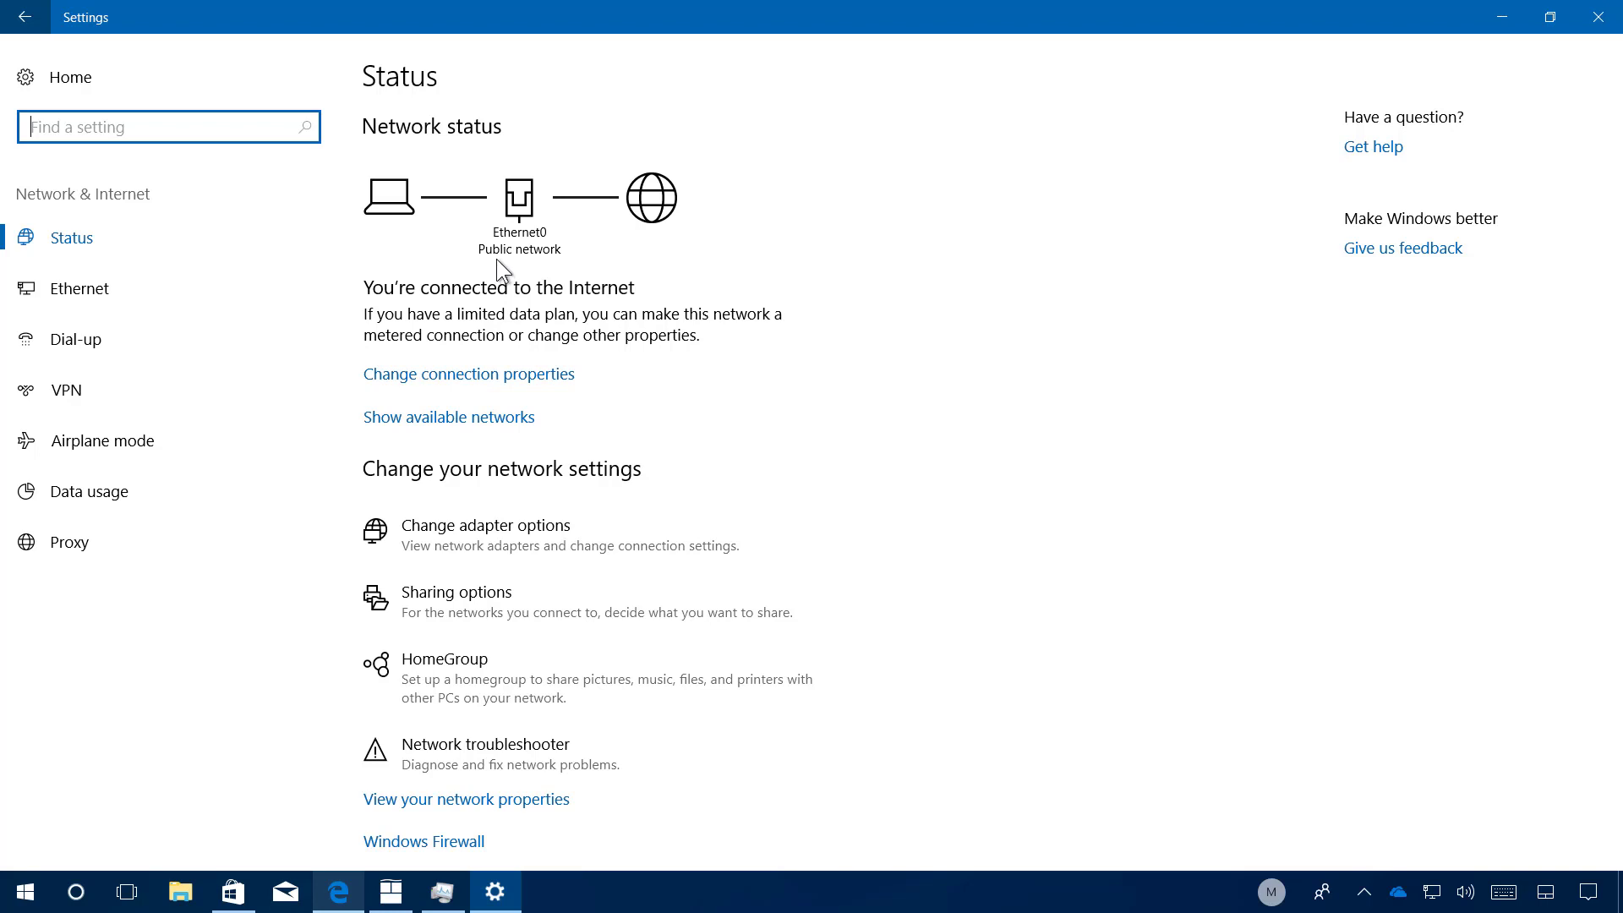
- Set the tsunami Ethernet network's profile to Private
click(147, 302)
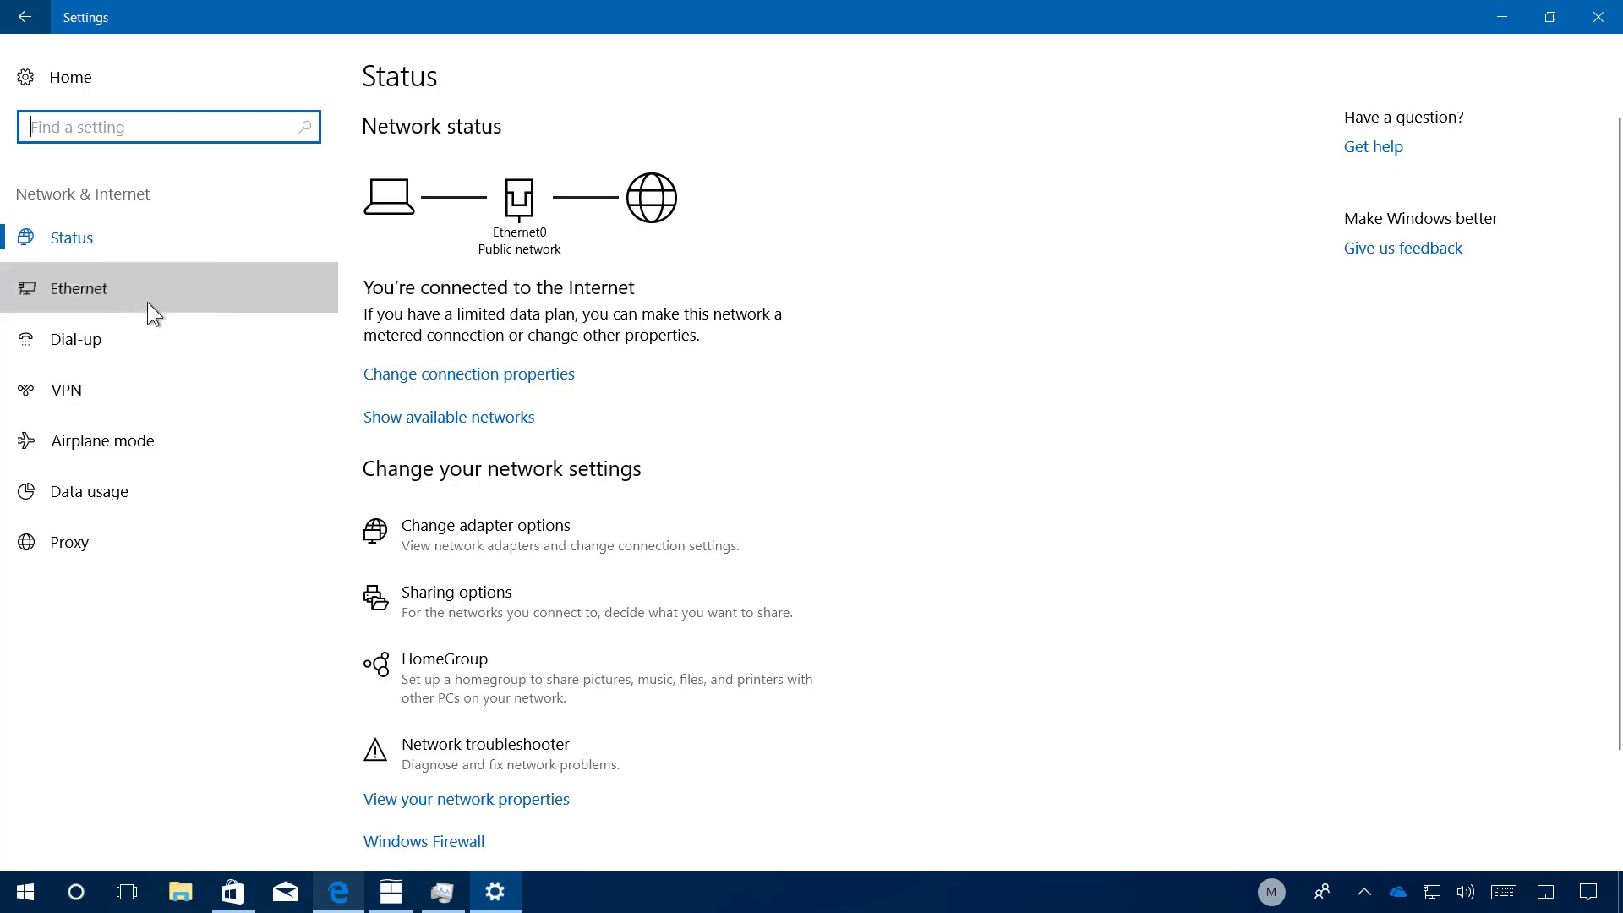
click(434, 186)
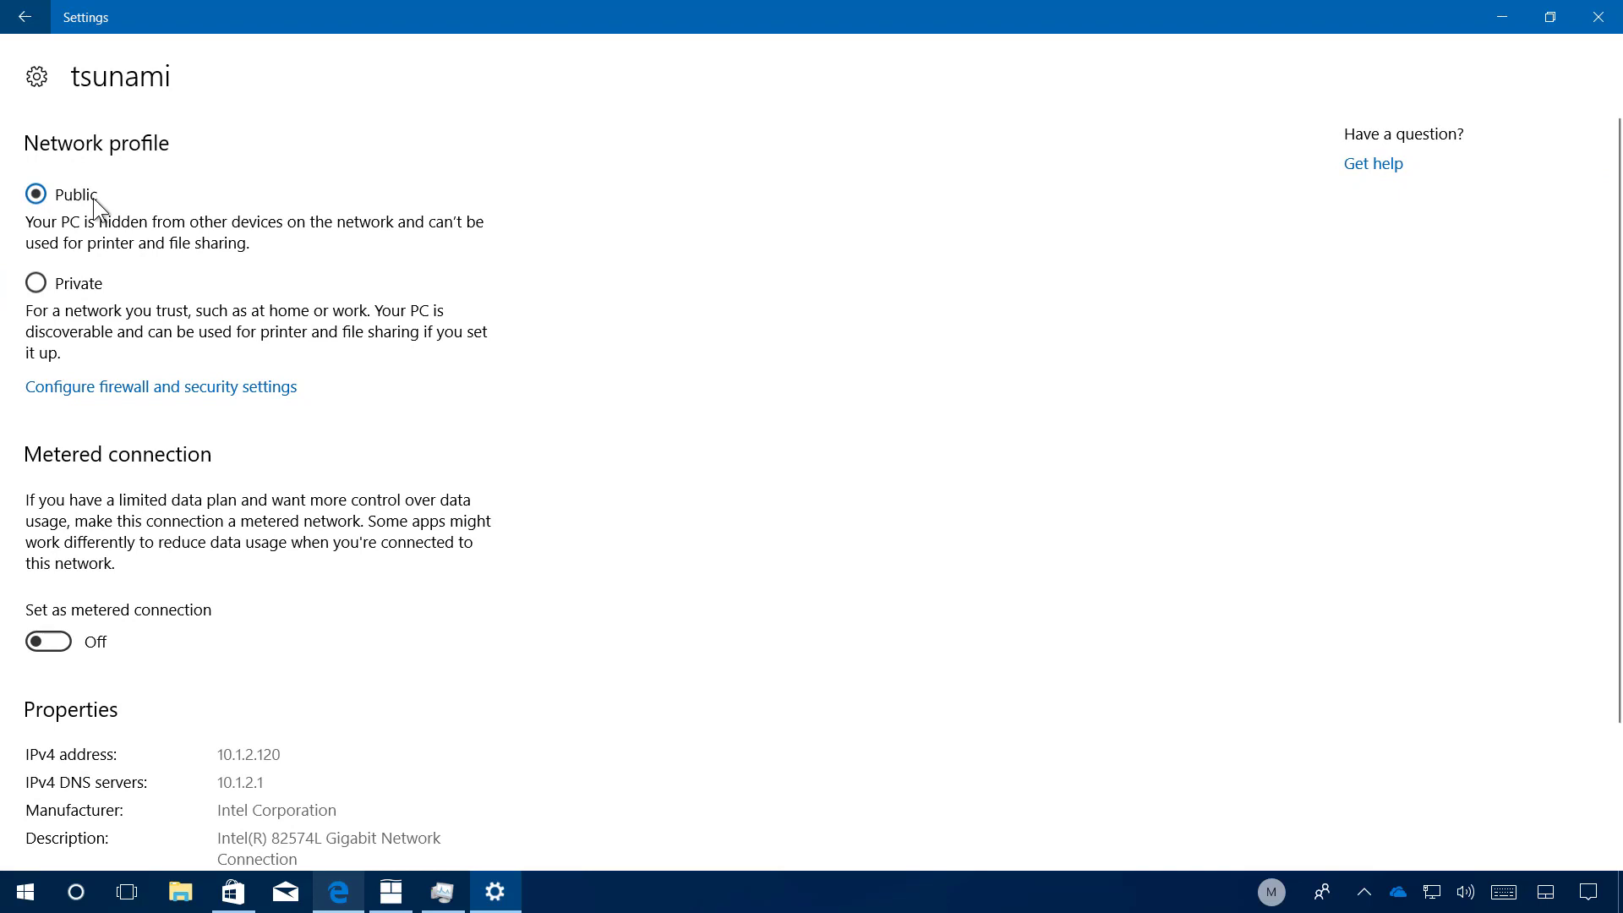
click(38, 284)
- Go back to Settings home, recheck the Network & Internet status page, then return Home
click(25, 17)
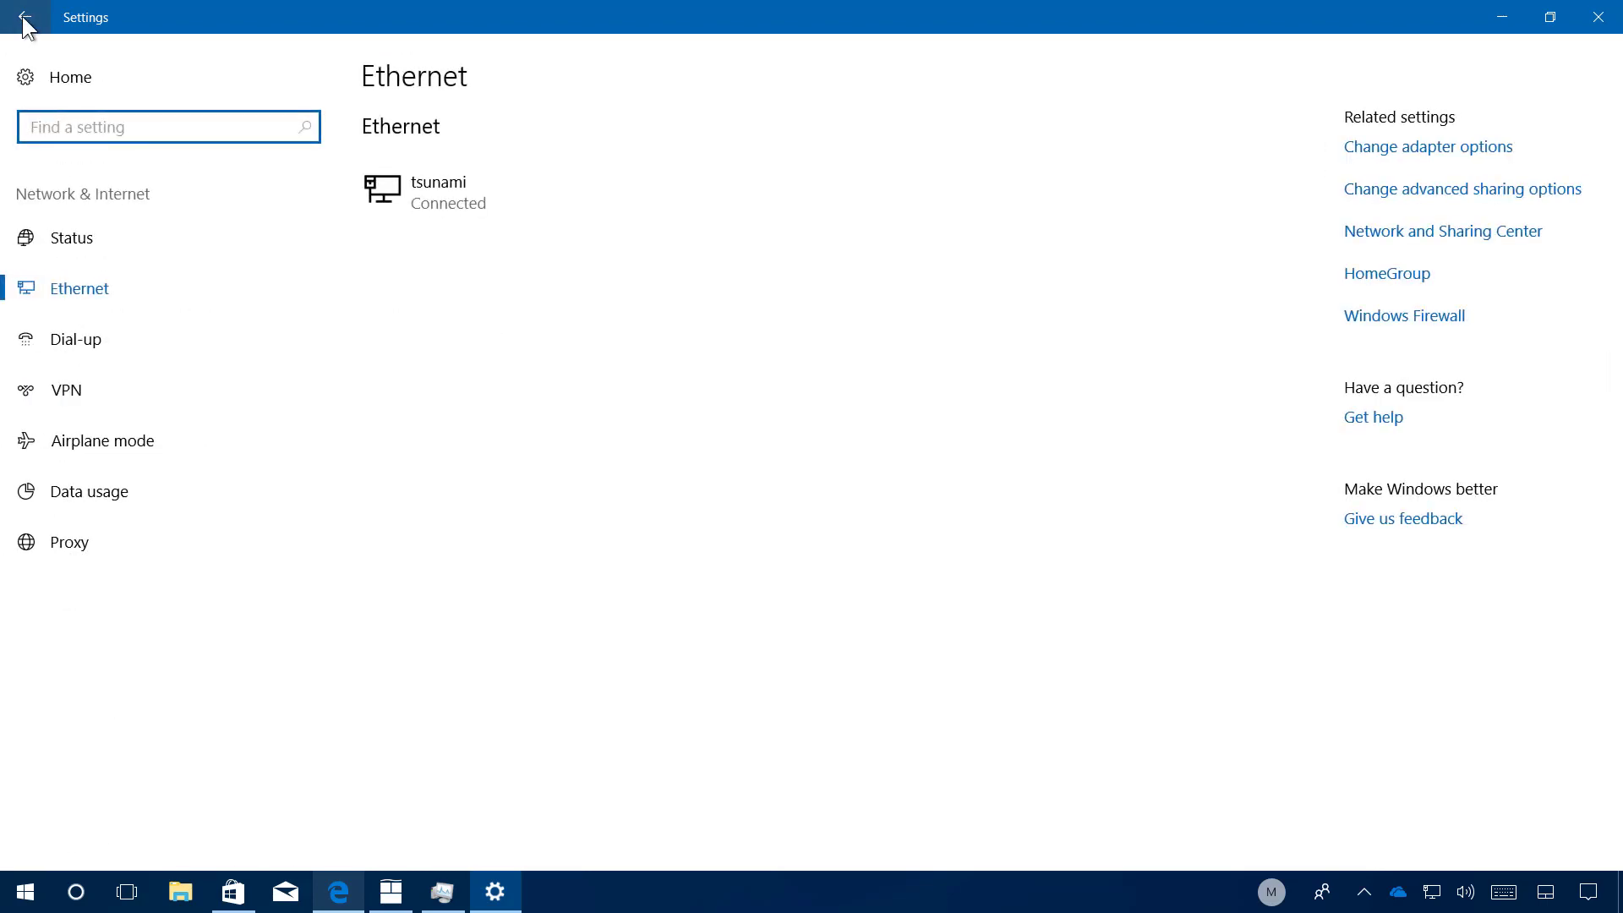
click(24, 18)
click(833, 294)
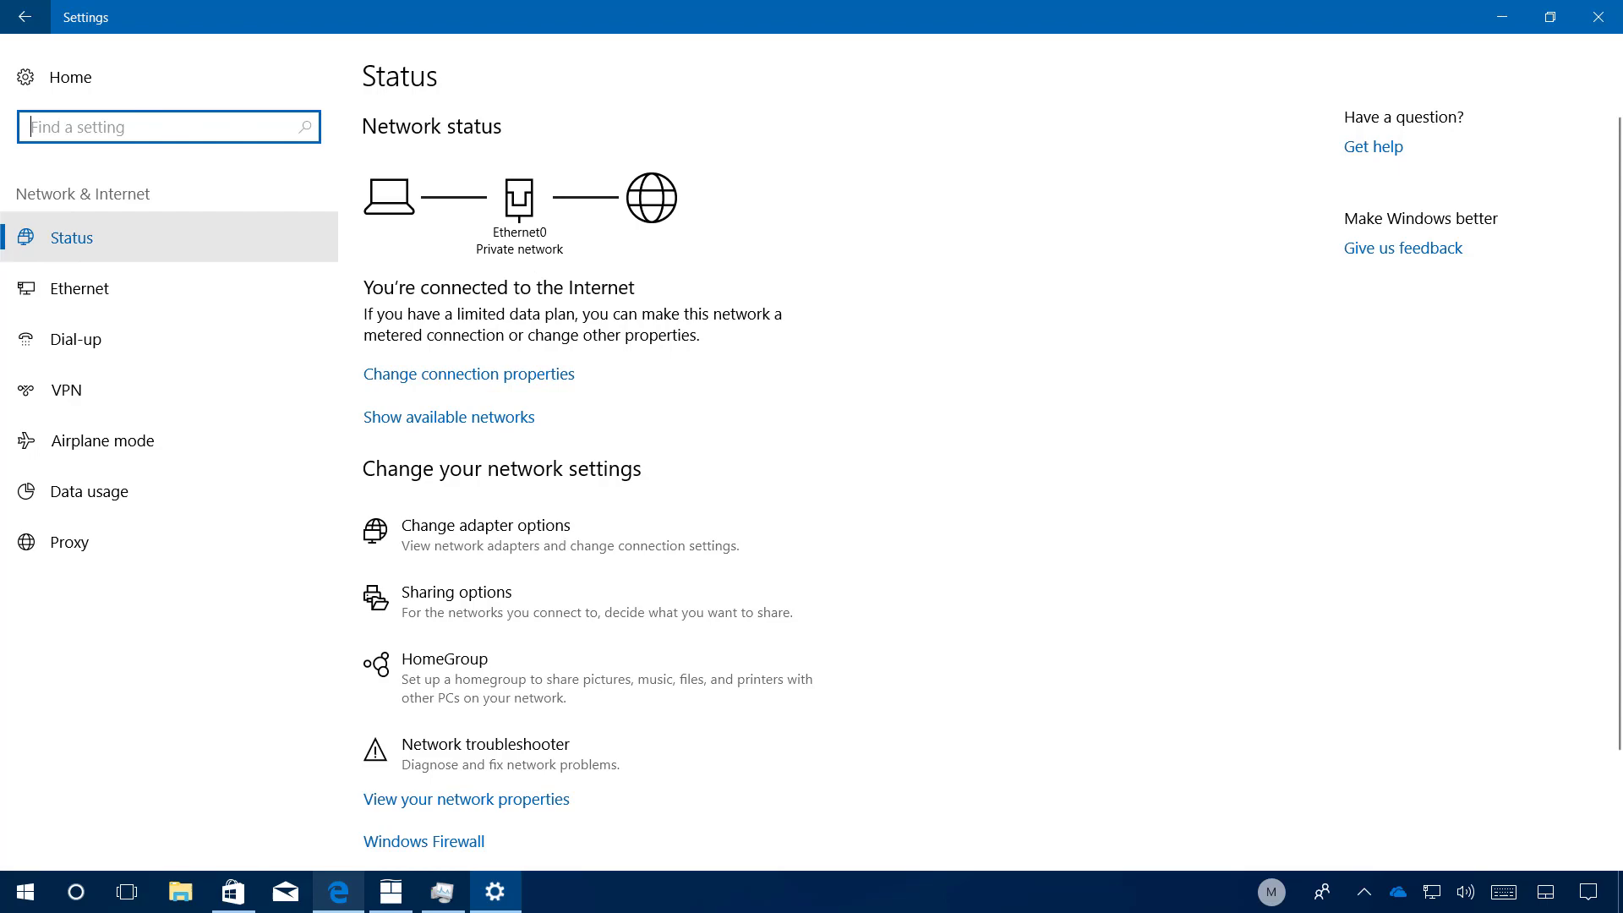
click(70, 77)
click(1026, 270)
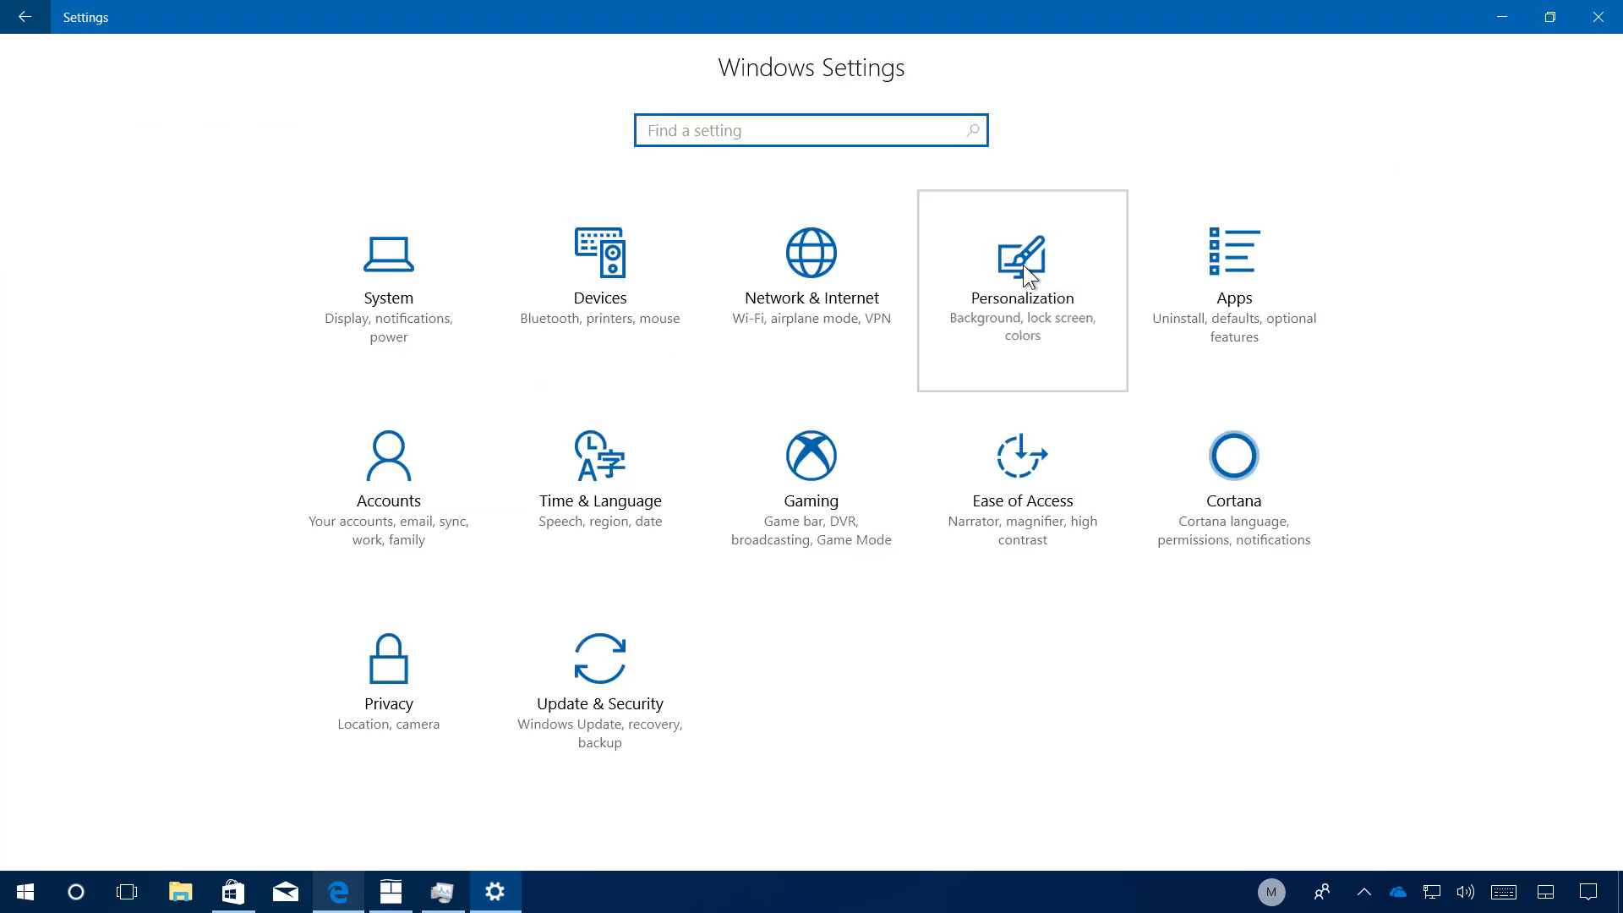
click(113, 495)
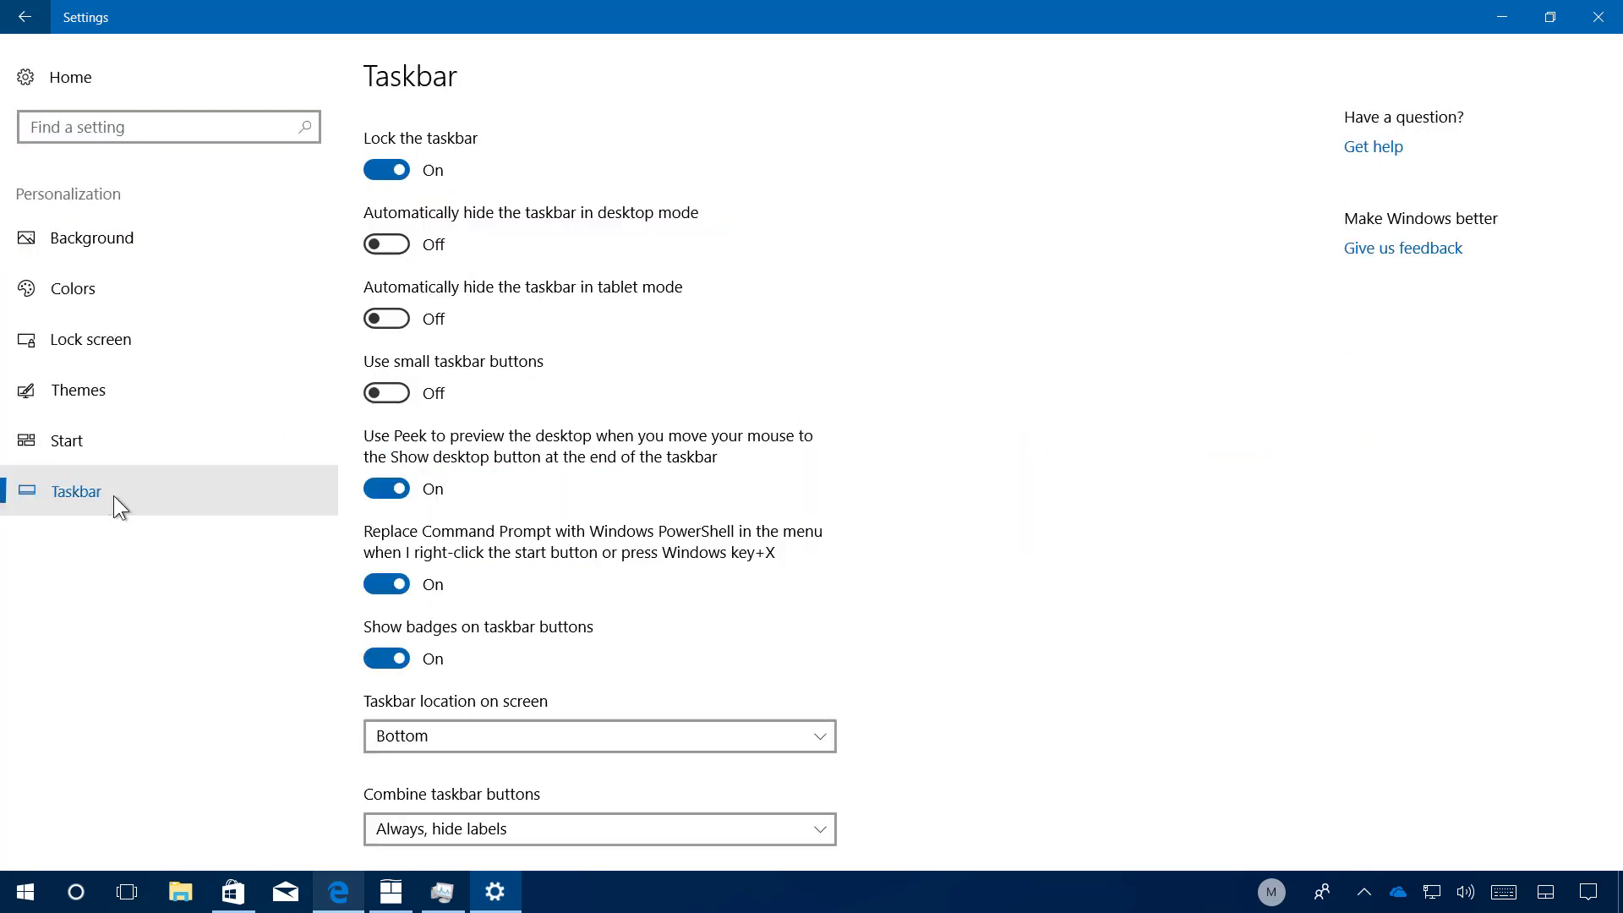
scroll(533, 532, down, 9)
scroll(537, 539, down, 2)
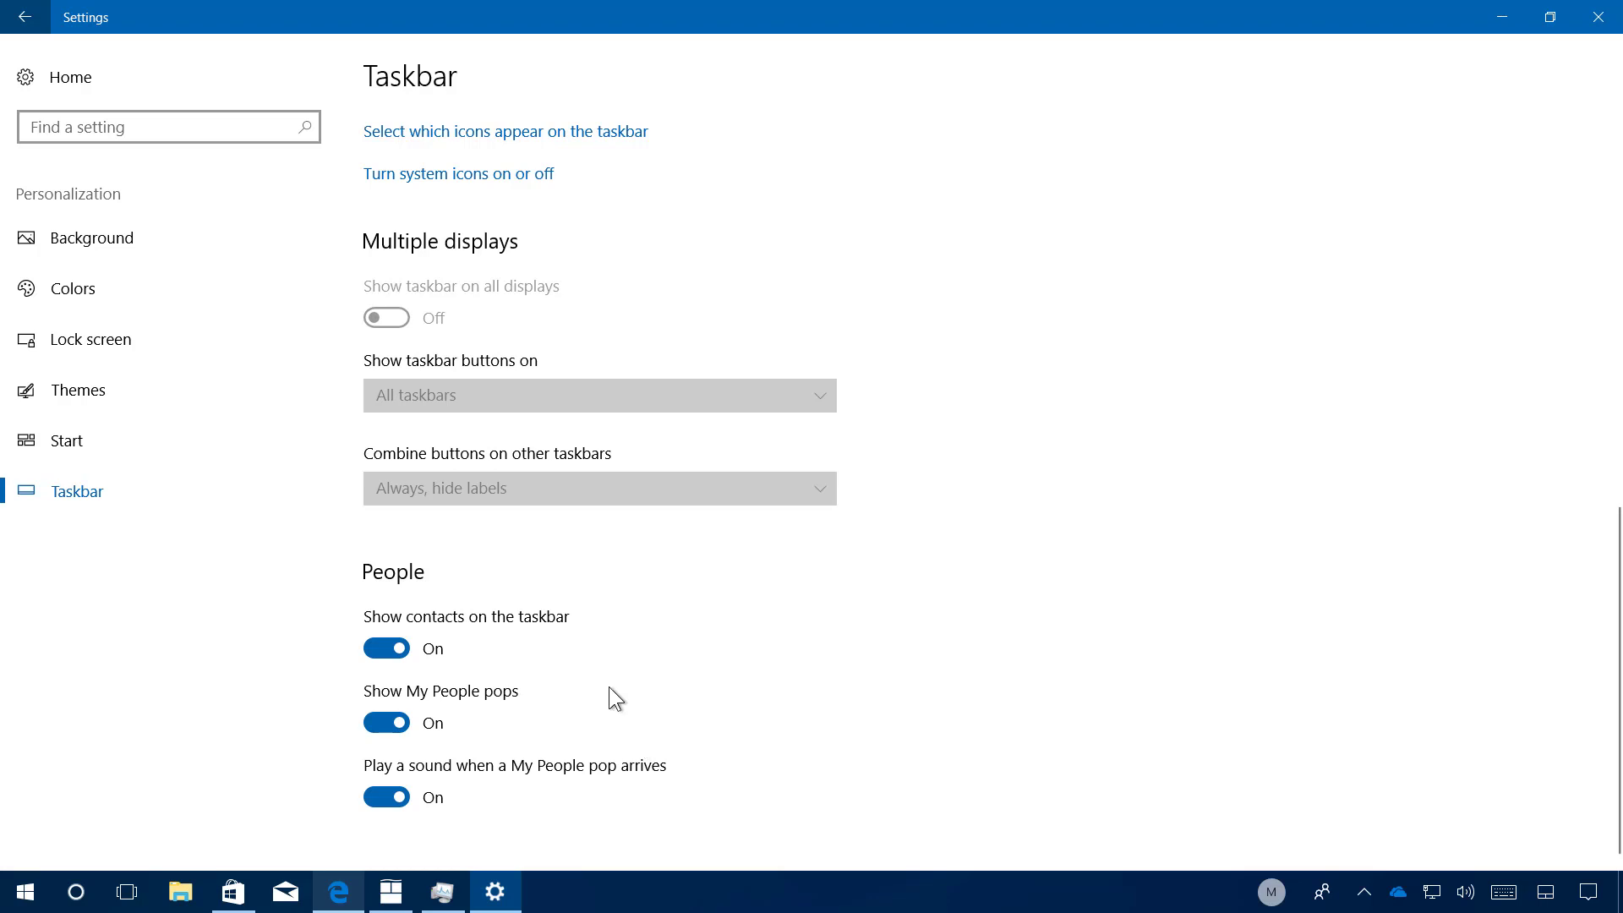
click(159, 78)
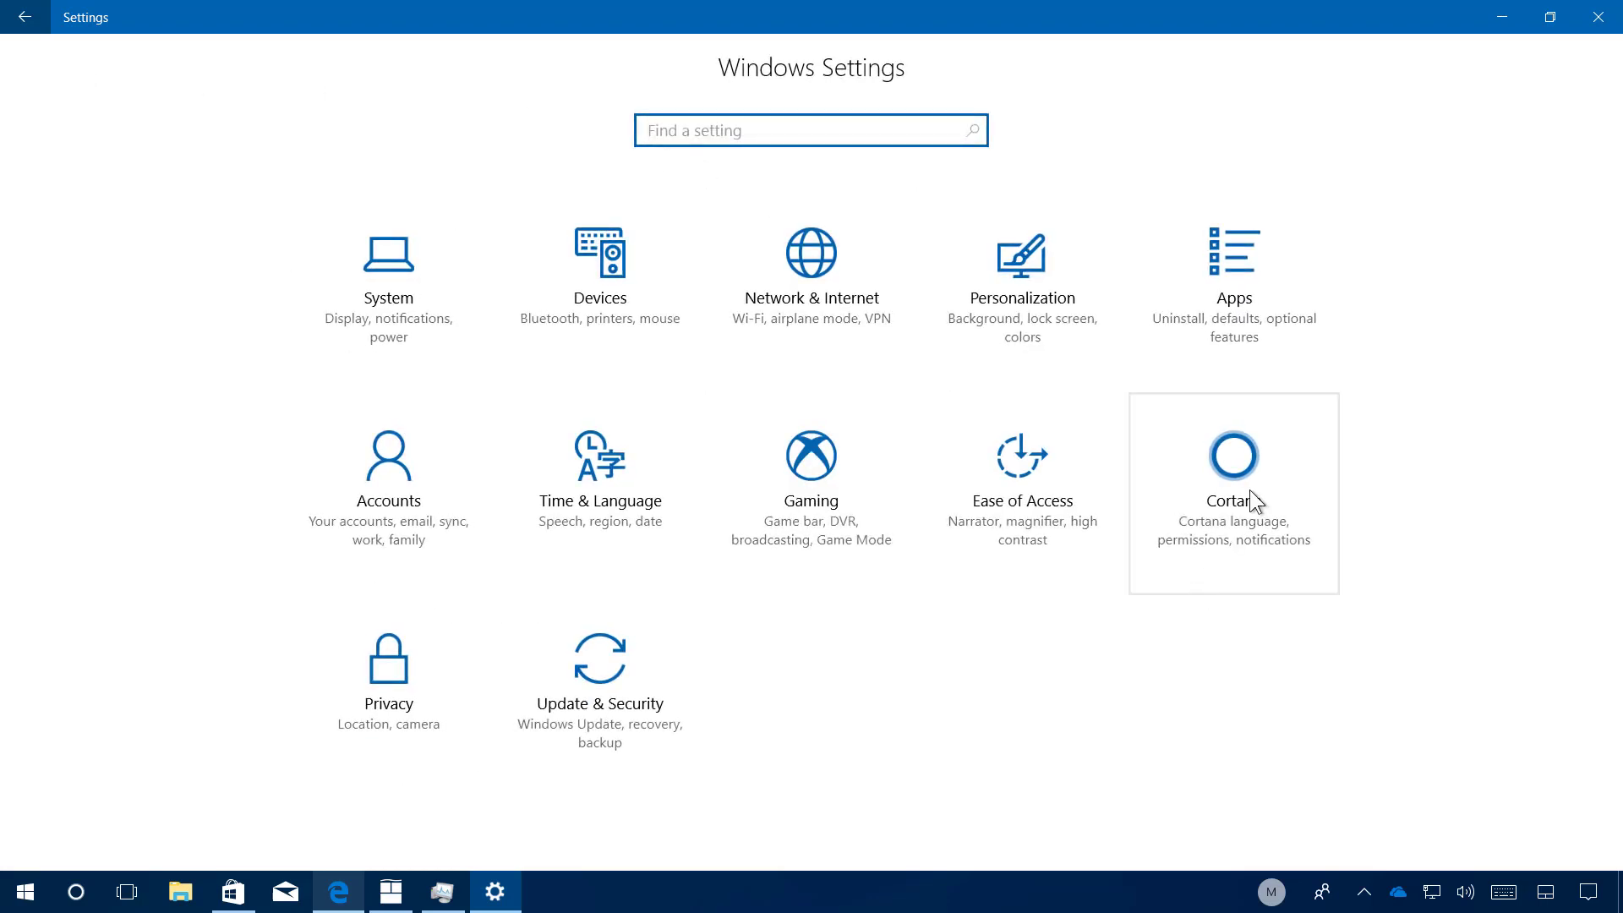
- Toggle Windows Cloud Search off and back on in Cortana's Permissions & History, then minimize Settings
click(1249, 490)
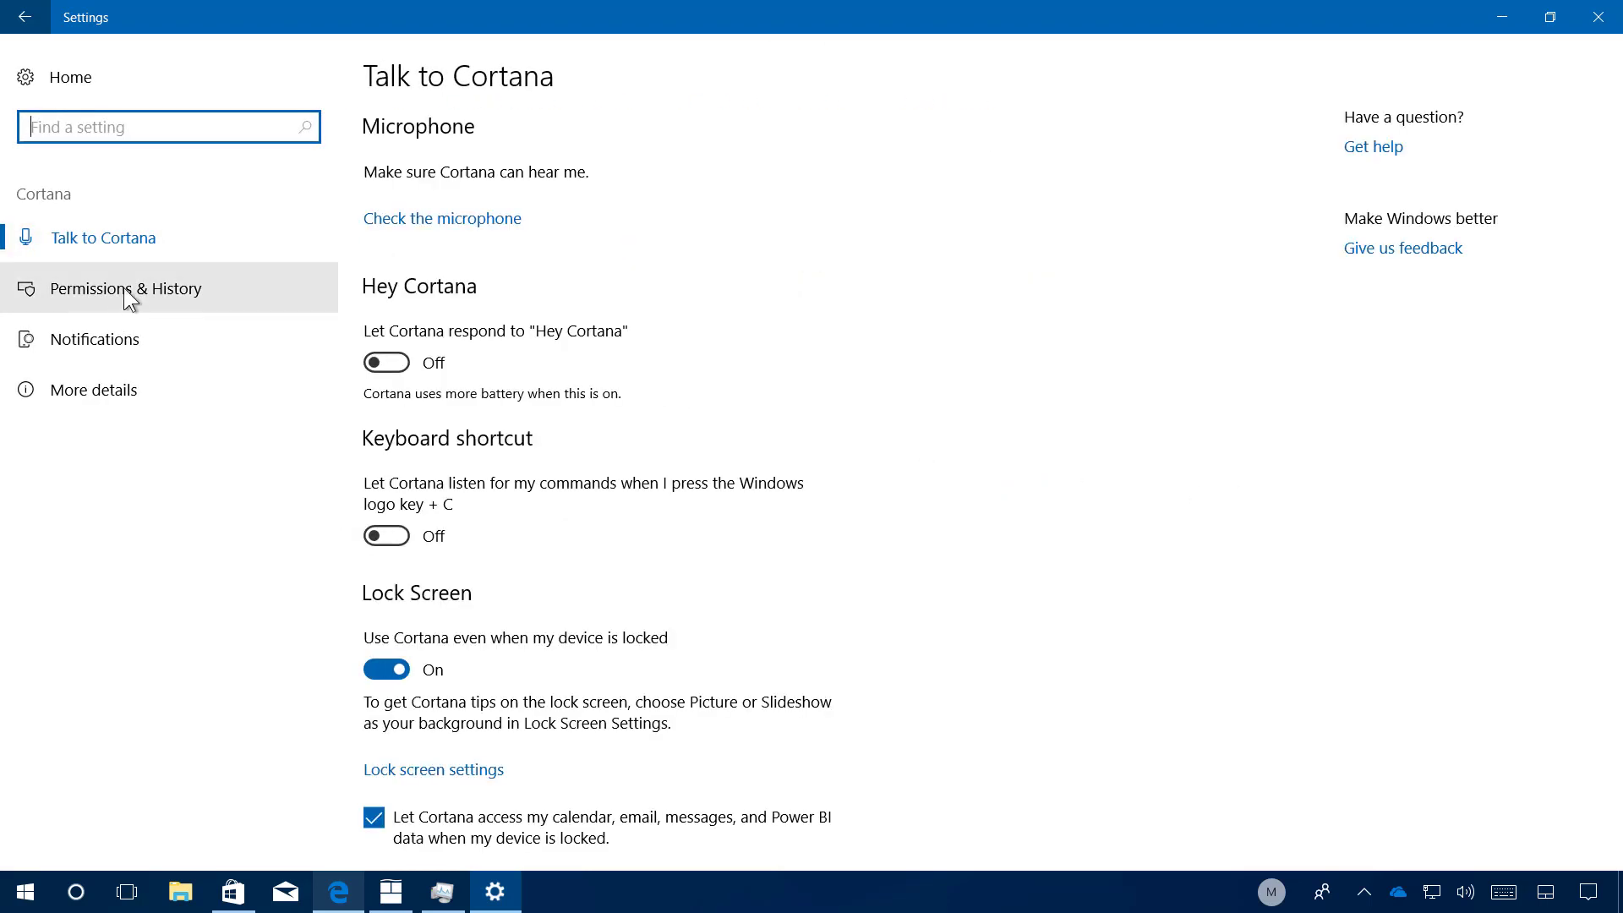
click(126, 289)
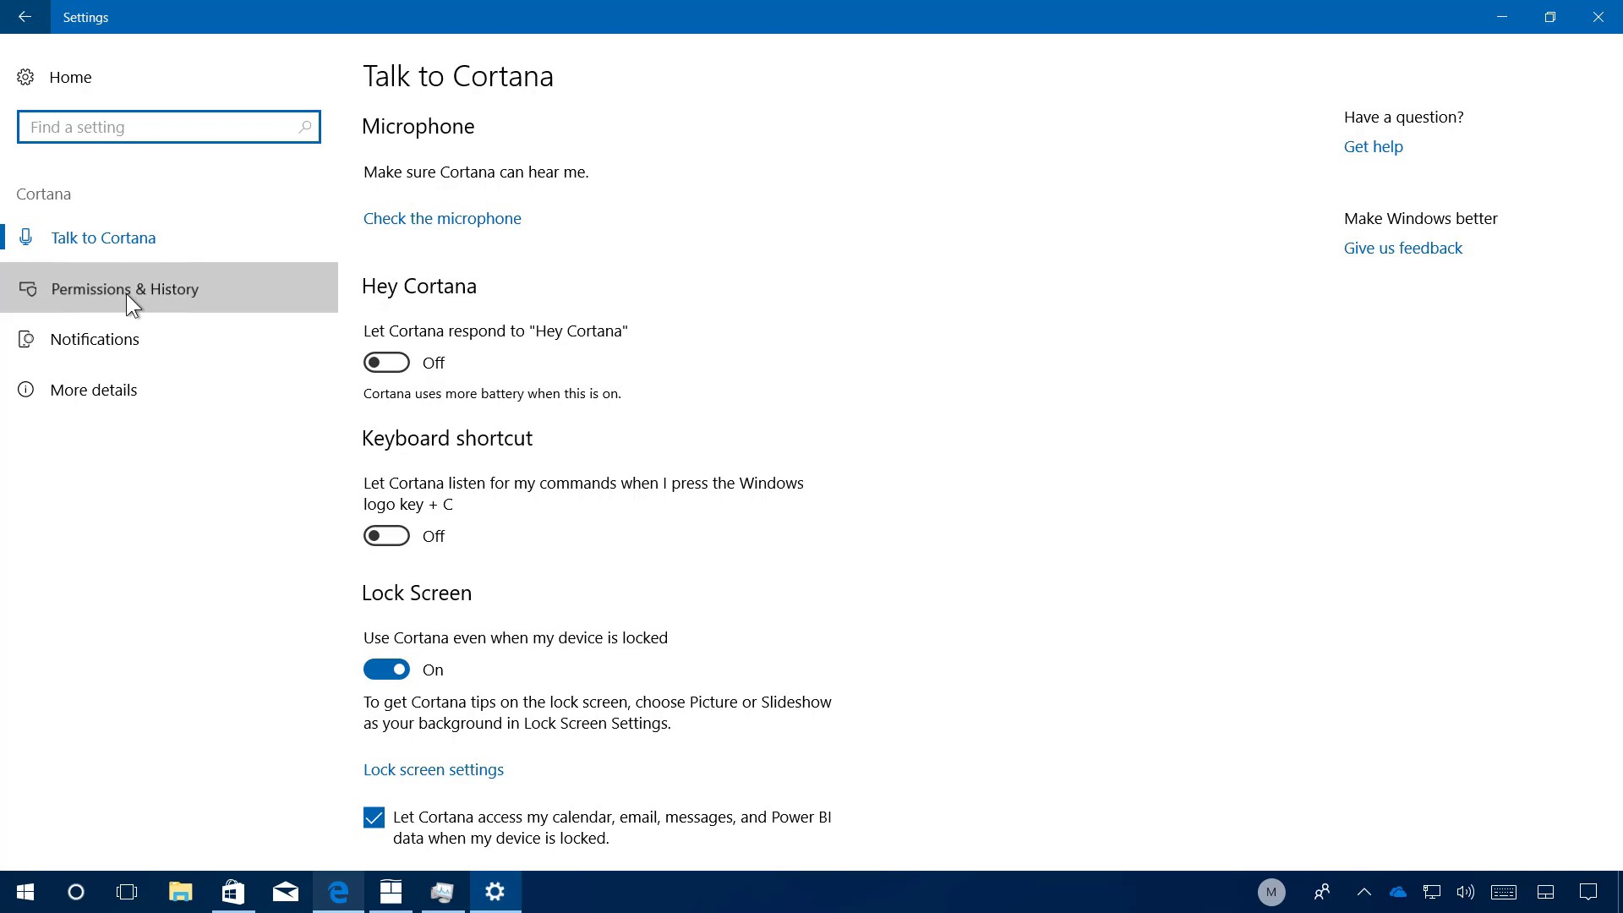
scroll(682, 459, down, 3)
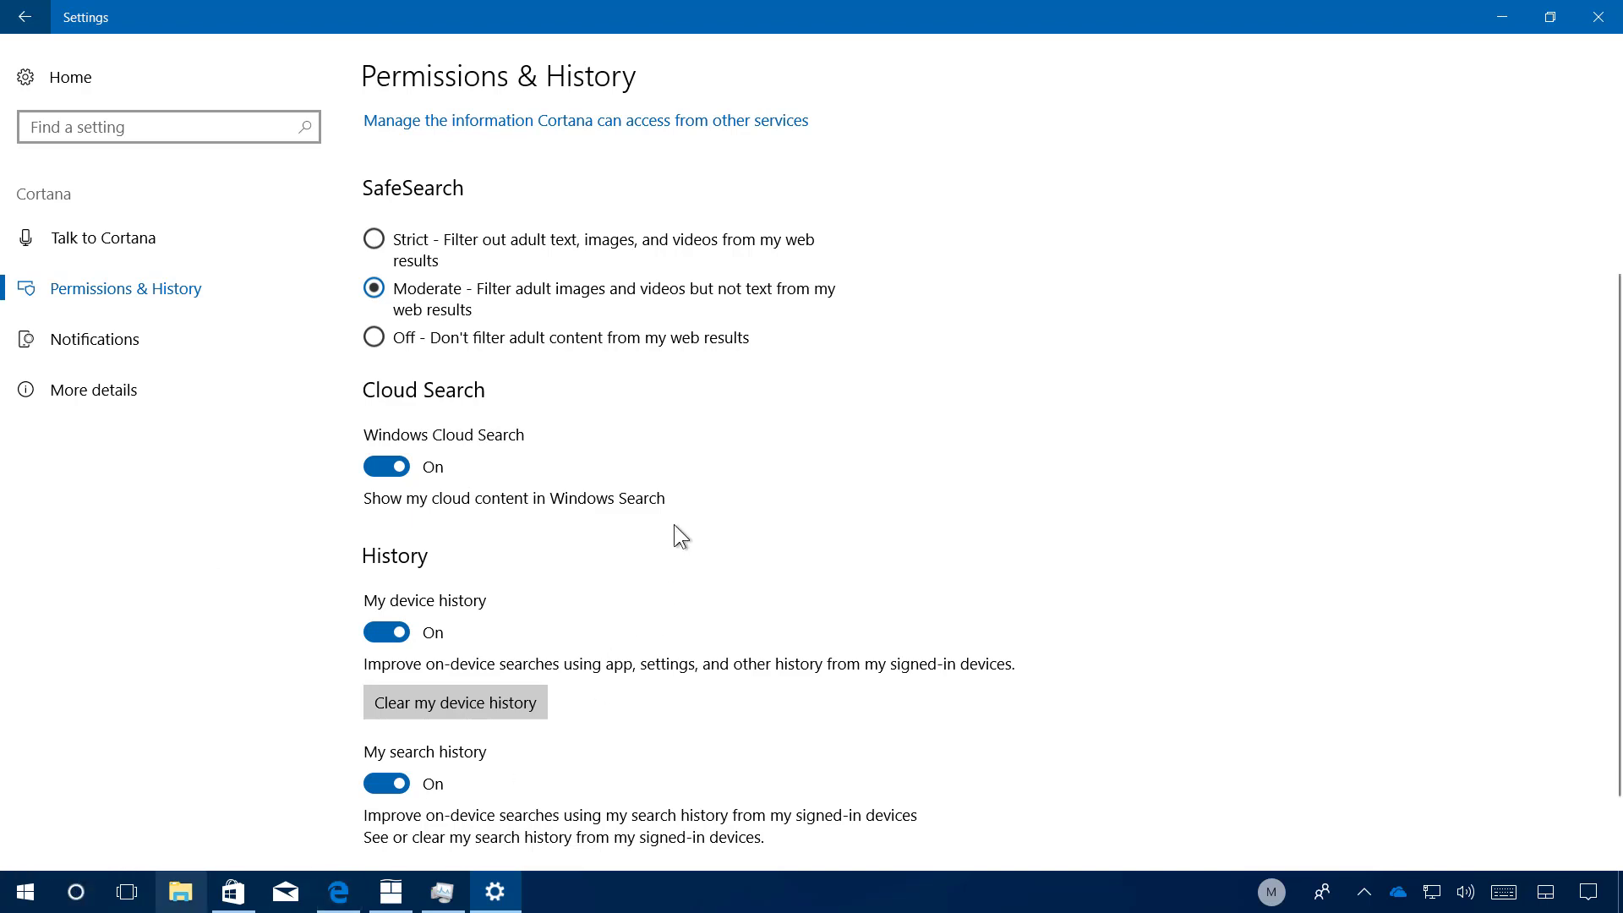
click(397, 469)
click(396, 469)
click(1503, 15)
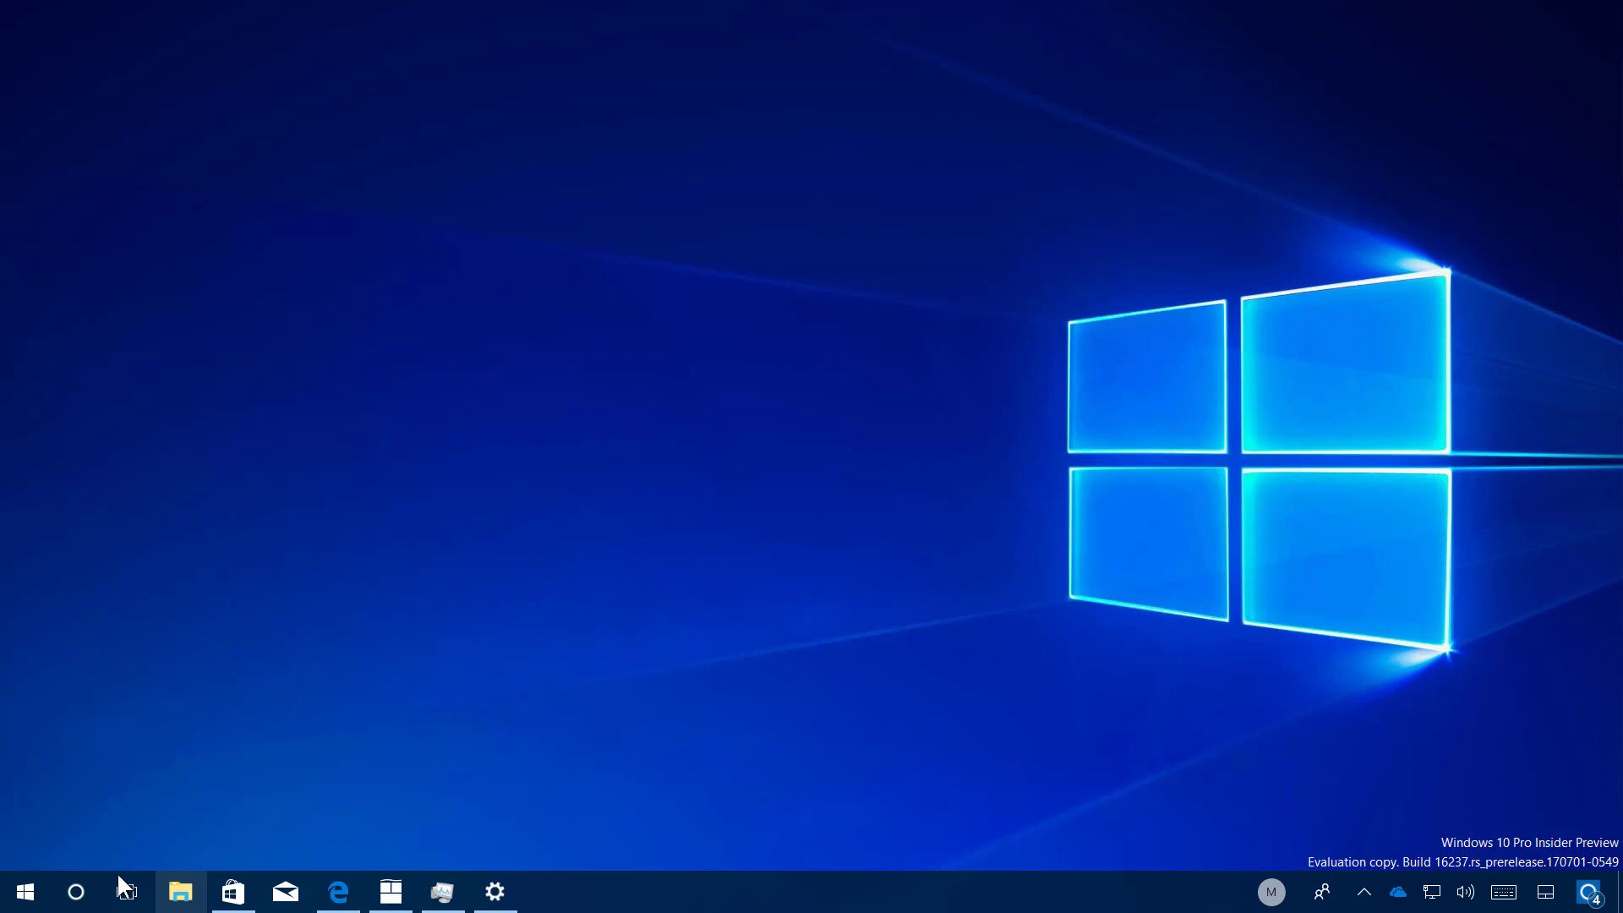
- Open the Start menu showing recently added apps and the Create and Play tiles
click(42, 896)
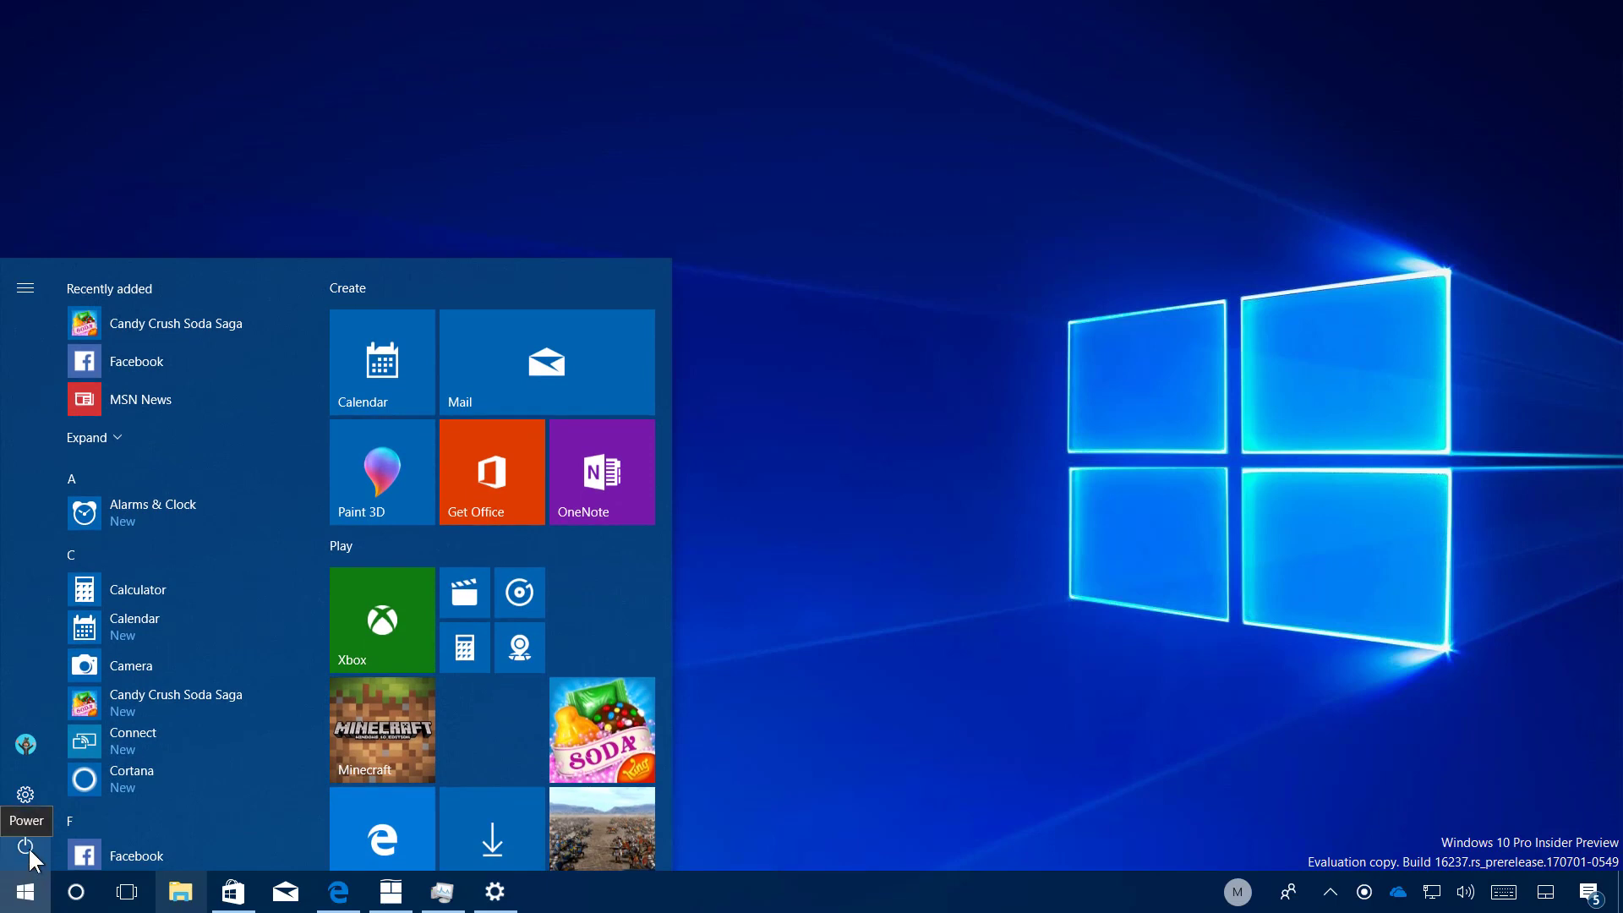
- Lock the PC from the Start account menu, then sign back in with the account password
click(32, 743)
click(49, 655)
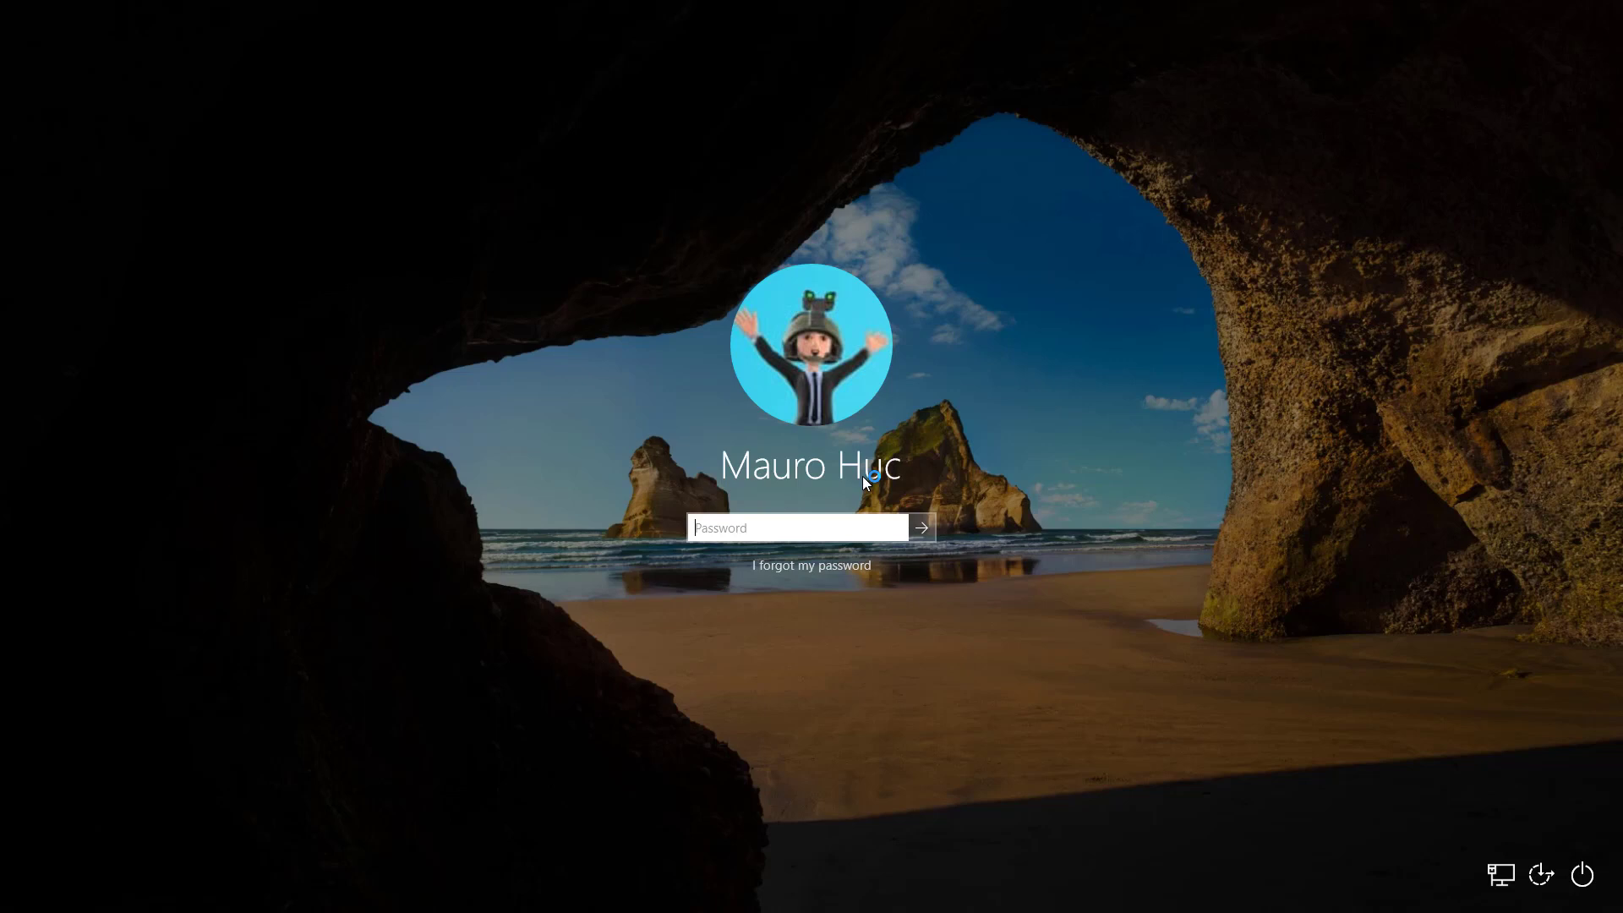
text(*******)
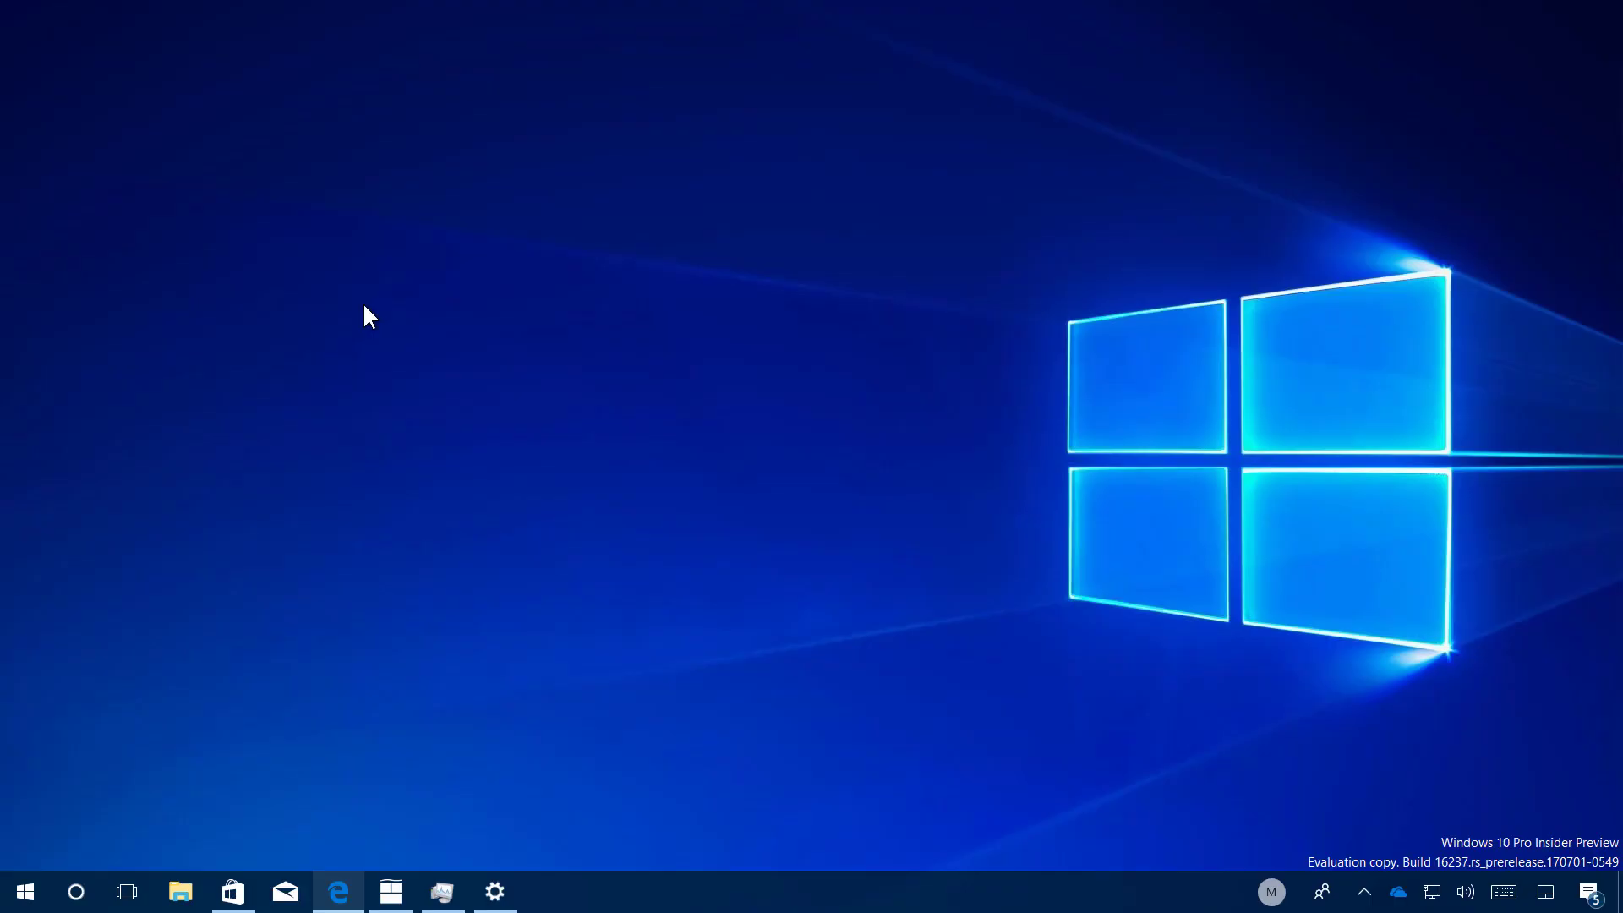
- Delete the Build 16237 blog post from Edge favorites, then add it back as a favorite
click(340, 892)
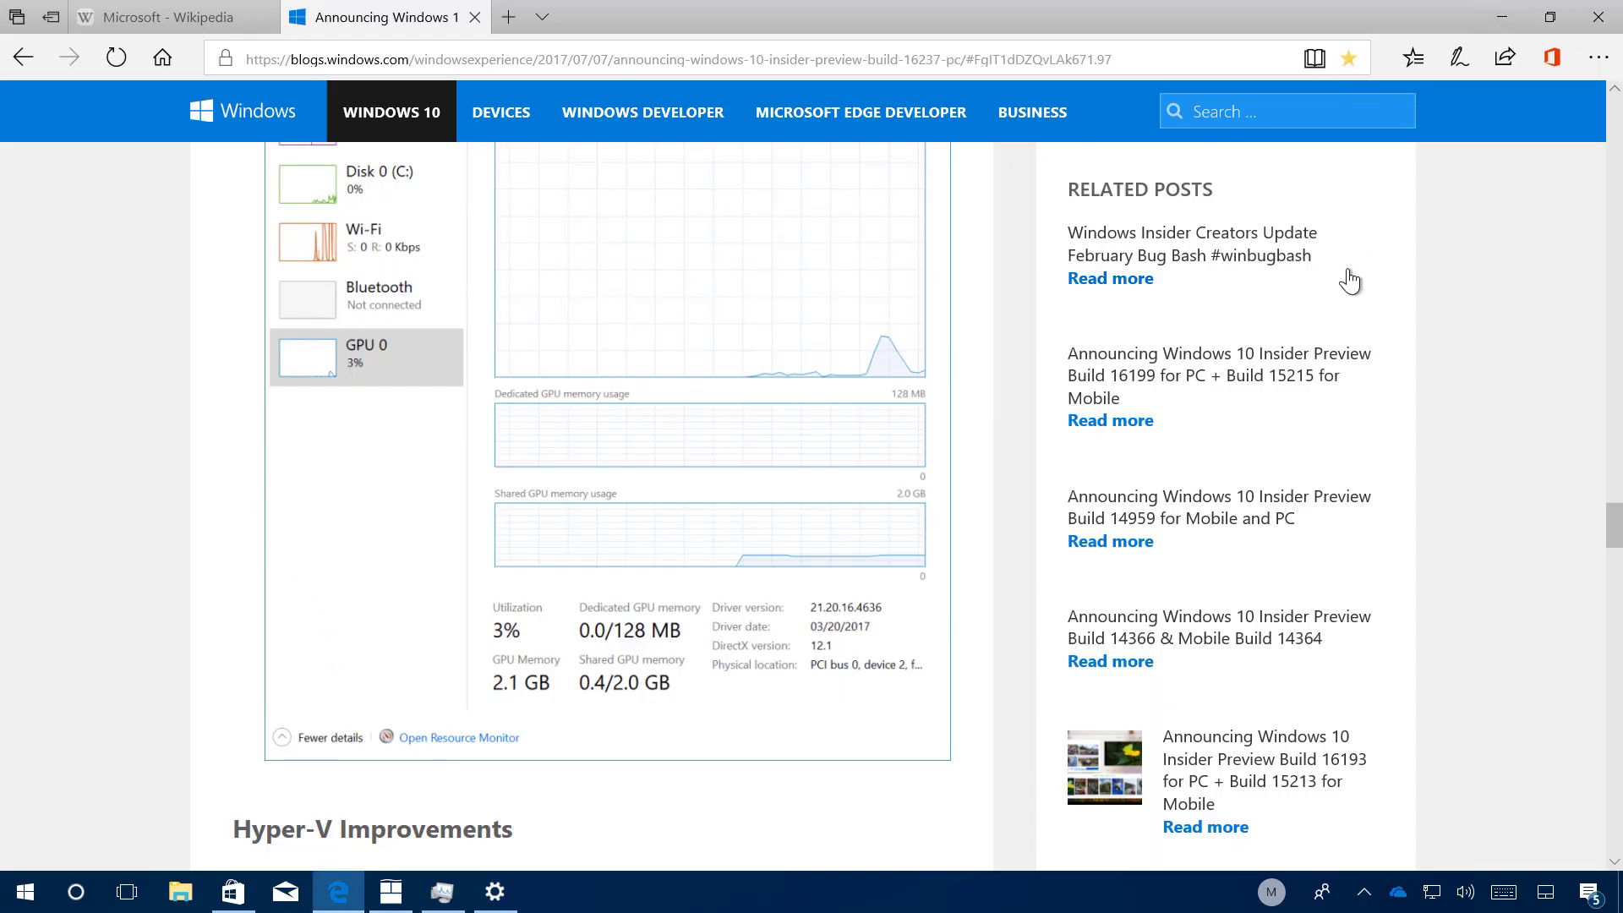
click(1355, 52)
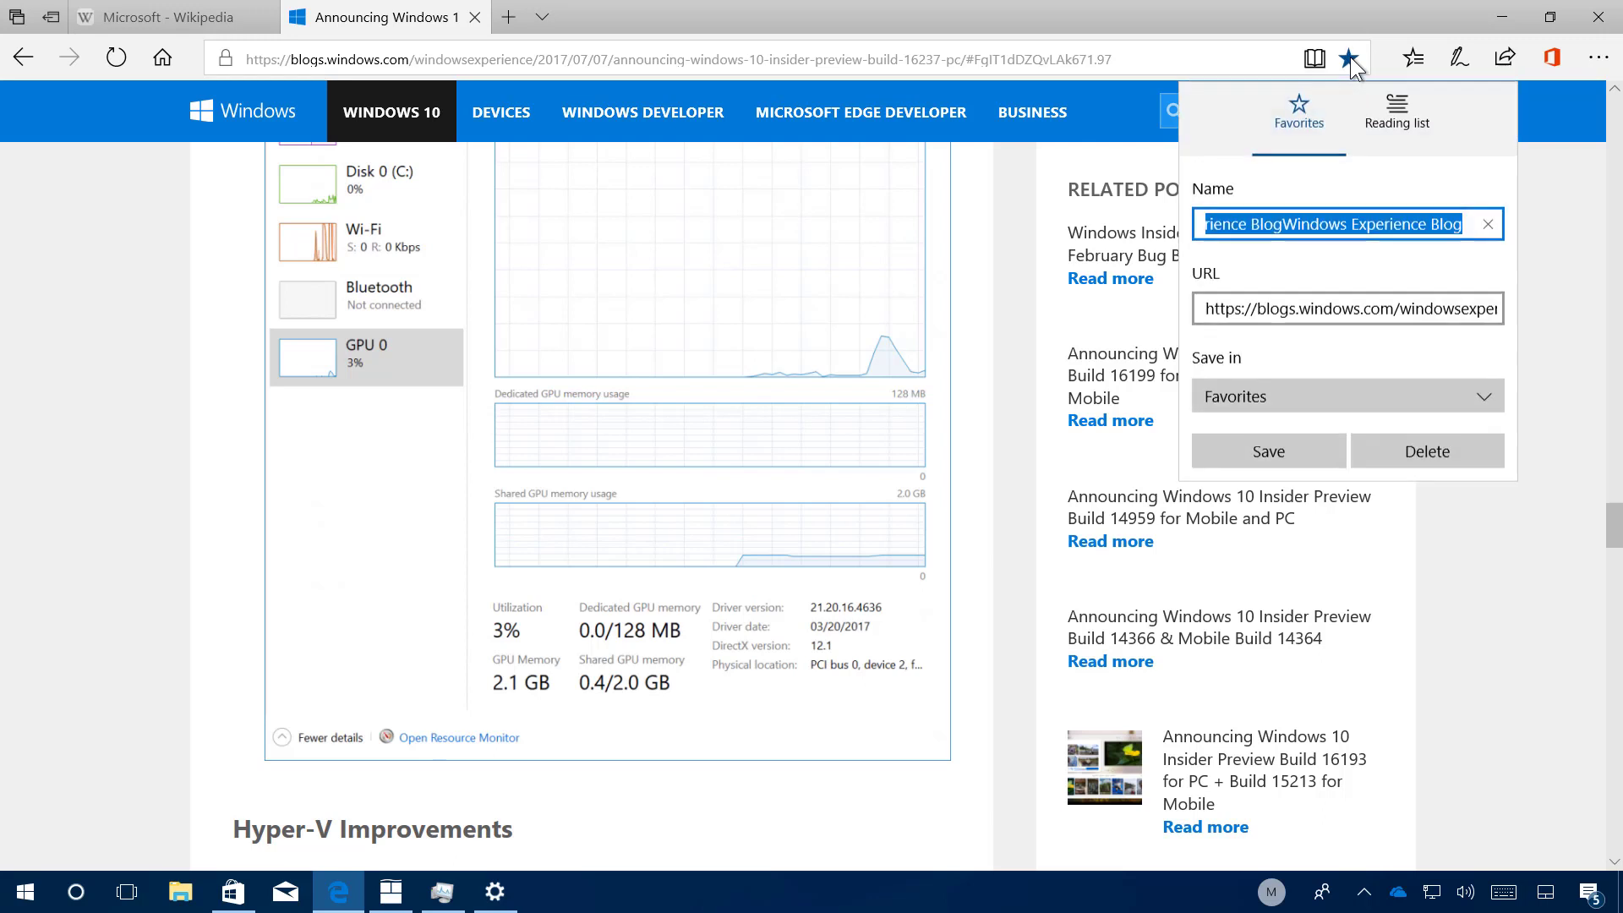
click(1430, 441)
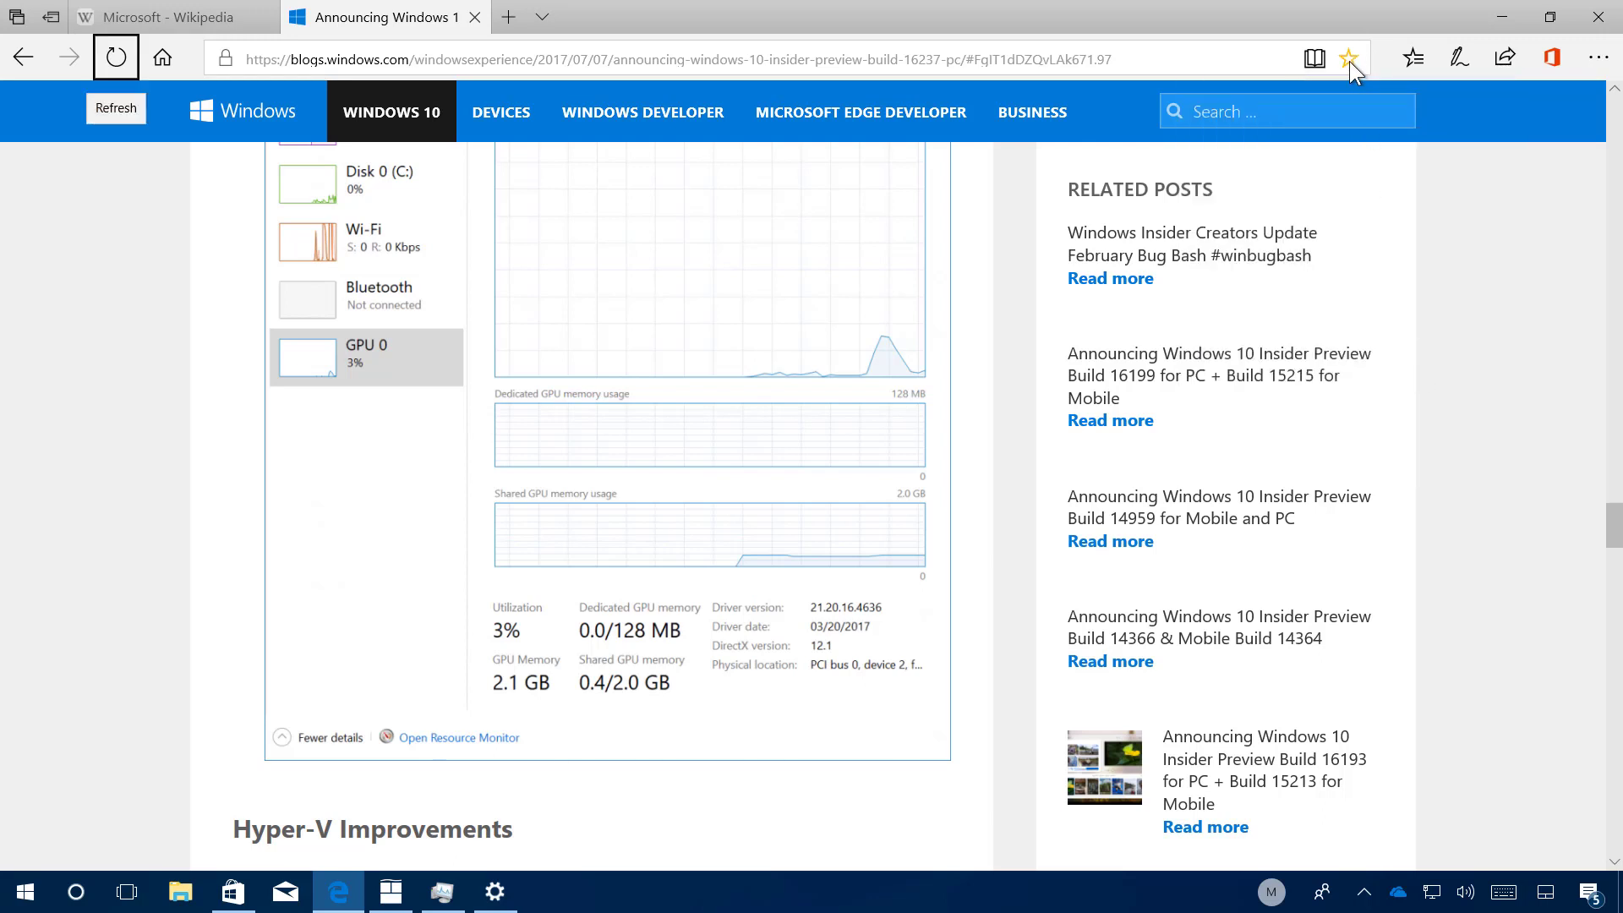
click(1349, 61)
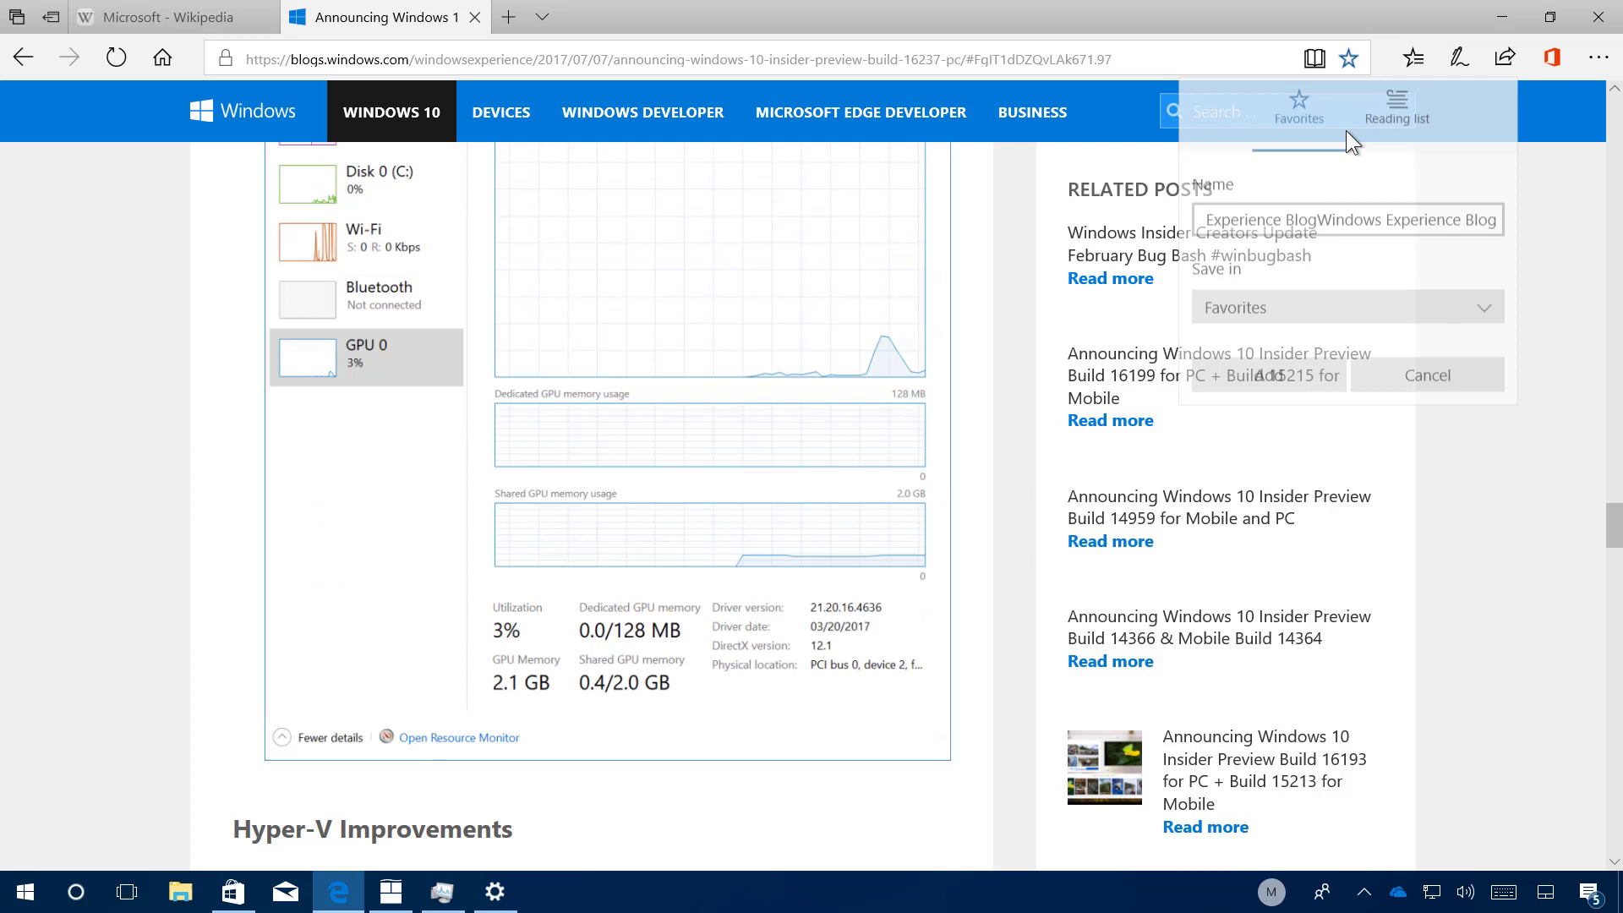
key(Return)
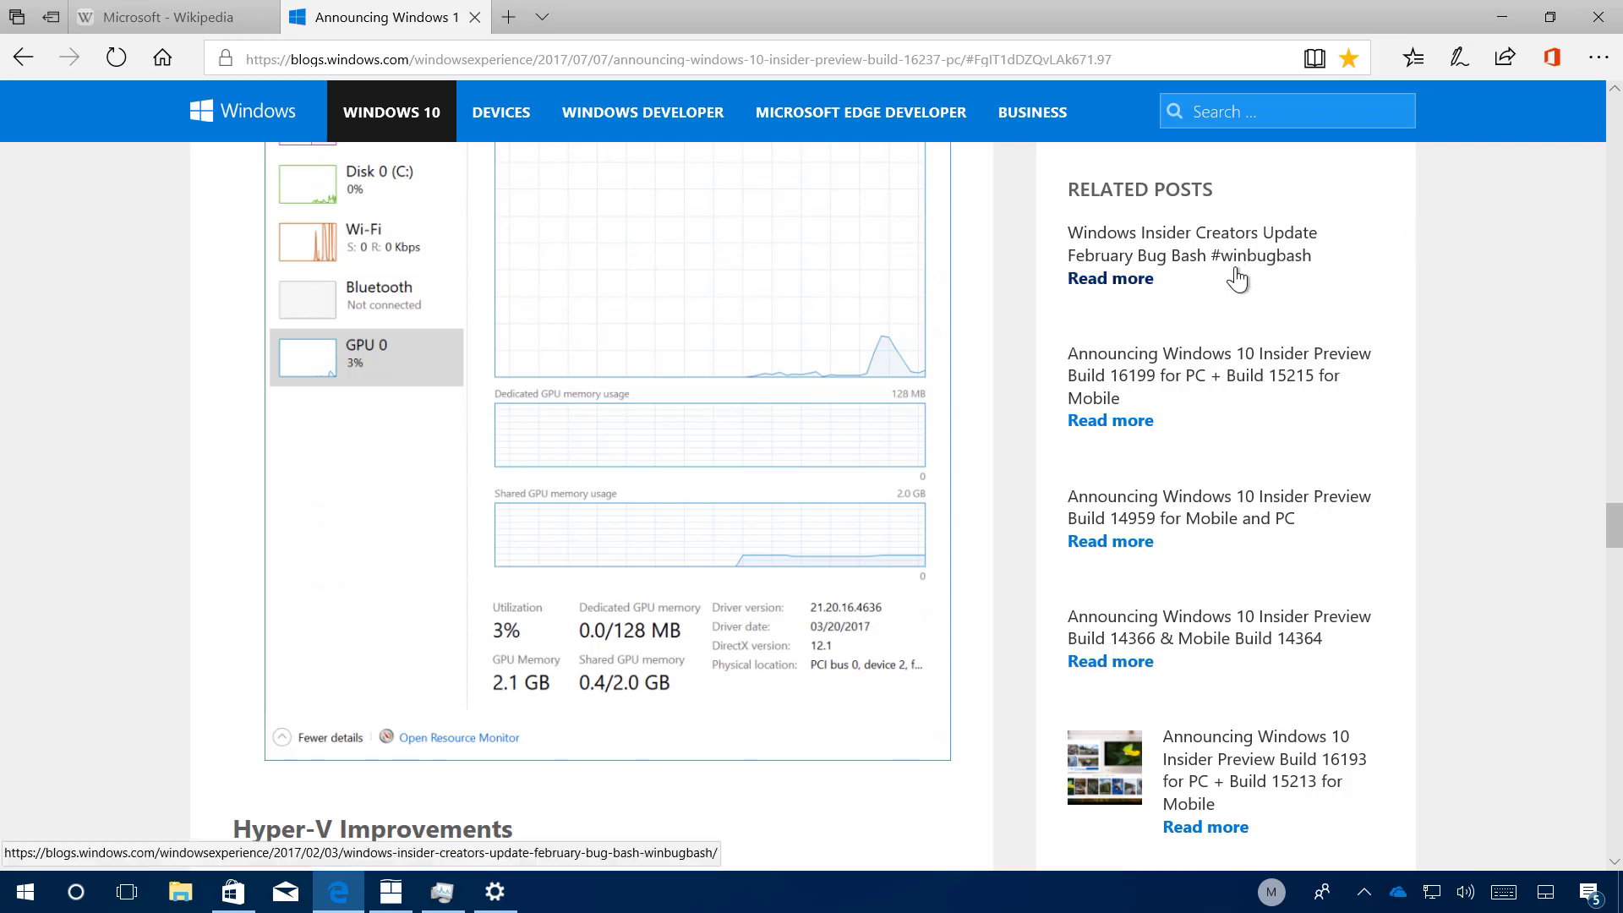
- Select the first Task Manager Improvements paragraph and open Edge's Settings and more menu
scroll(879, 280, up, 7)
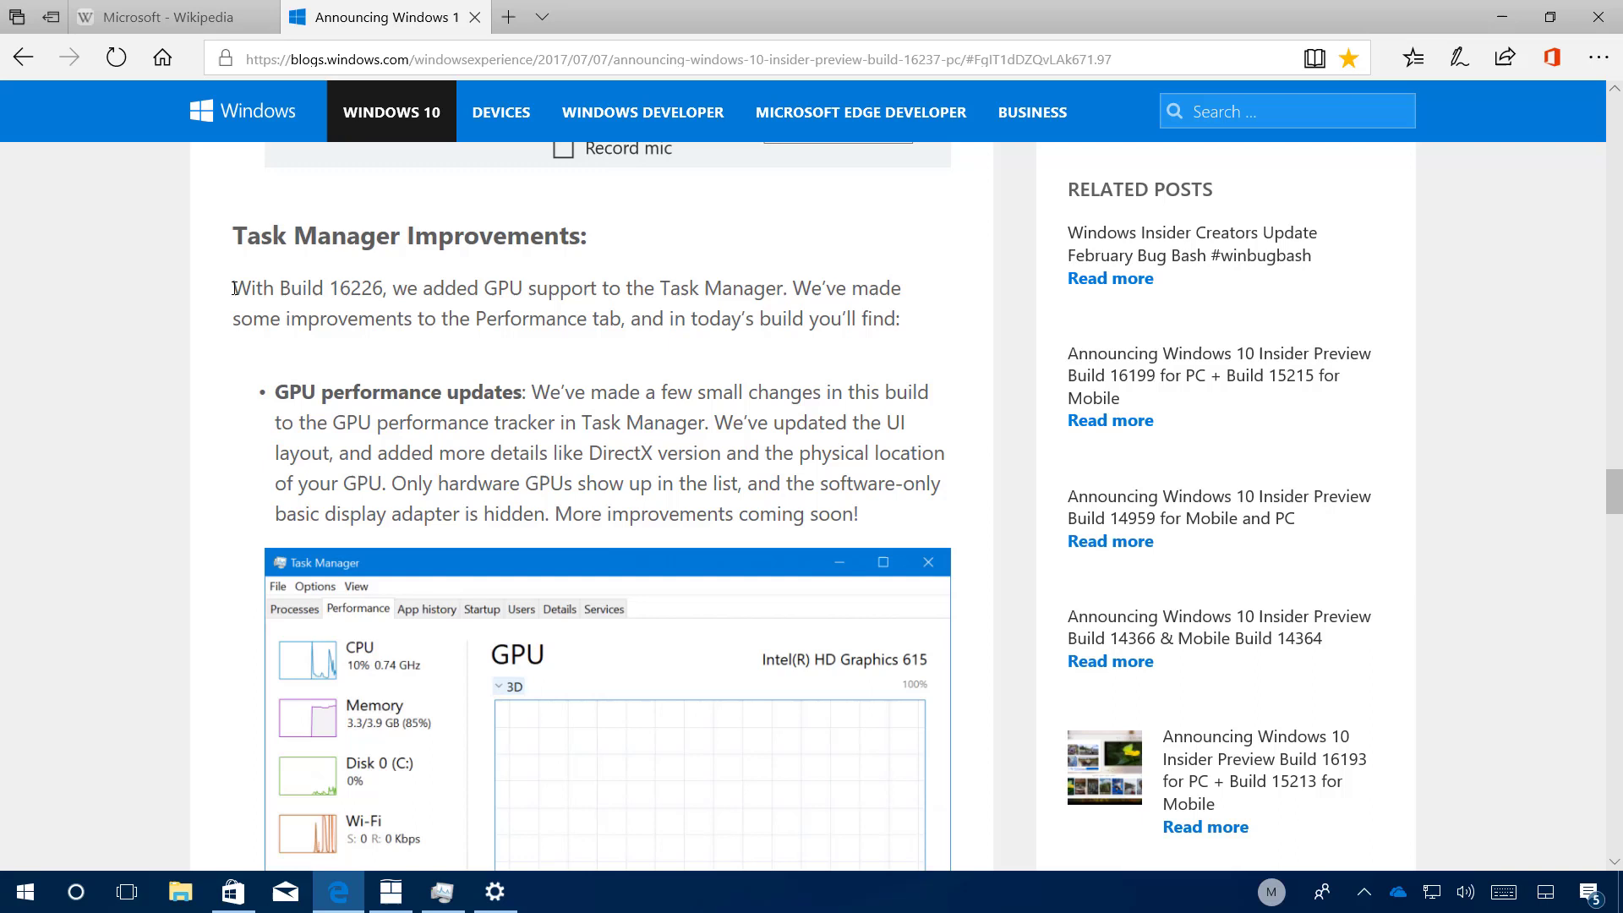
drag(236, 288, 914, 310)
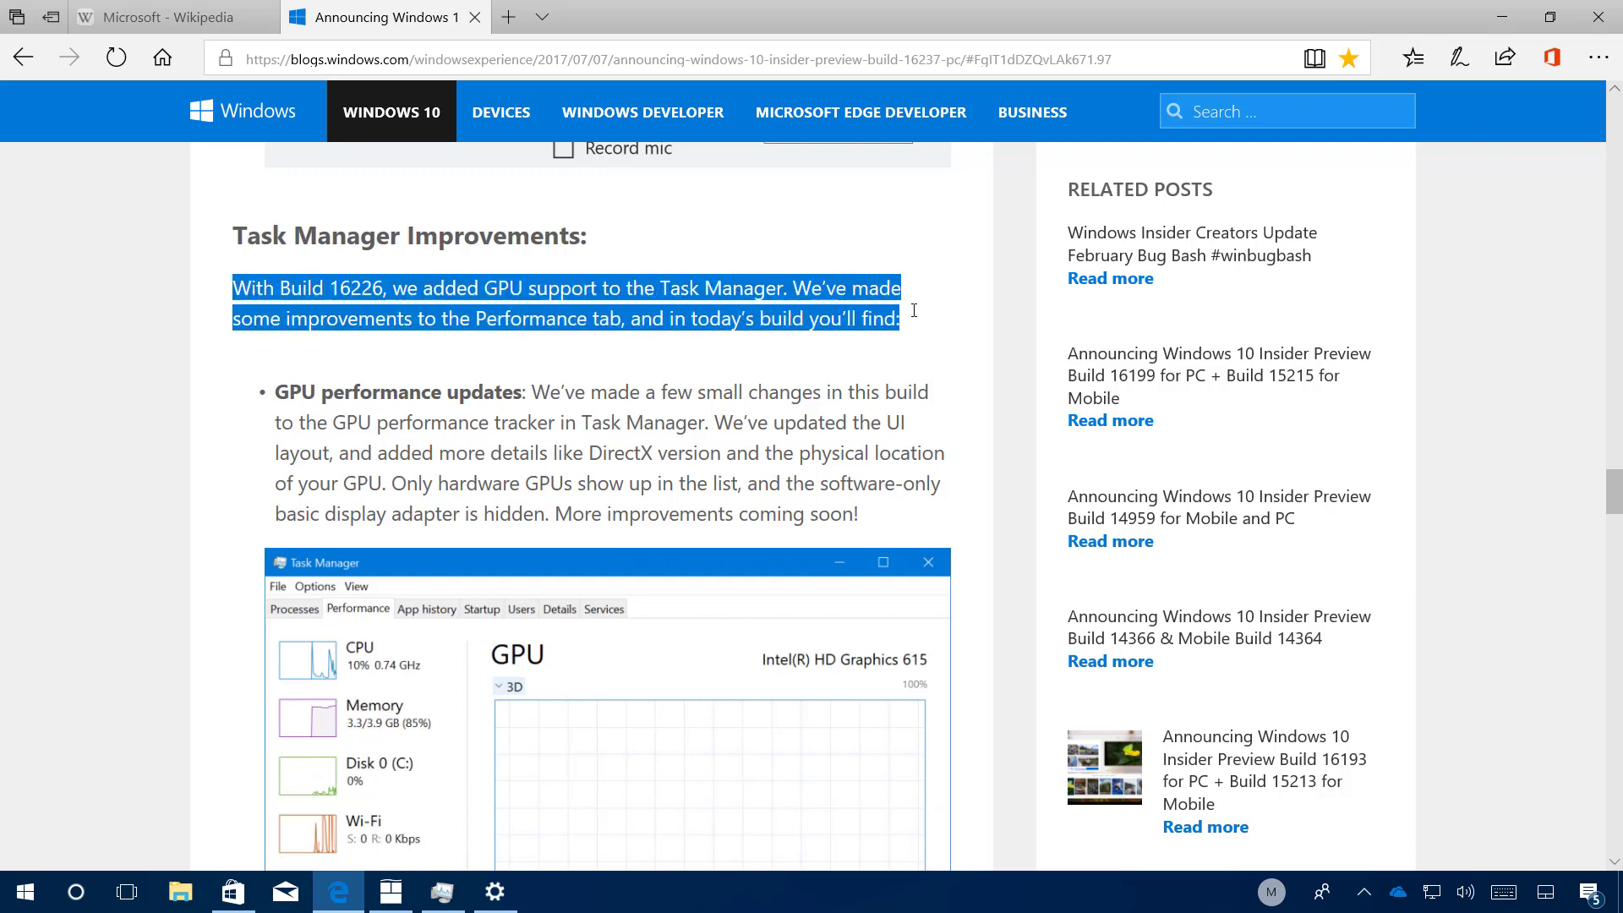
right_click(536, 291)
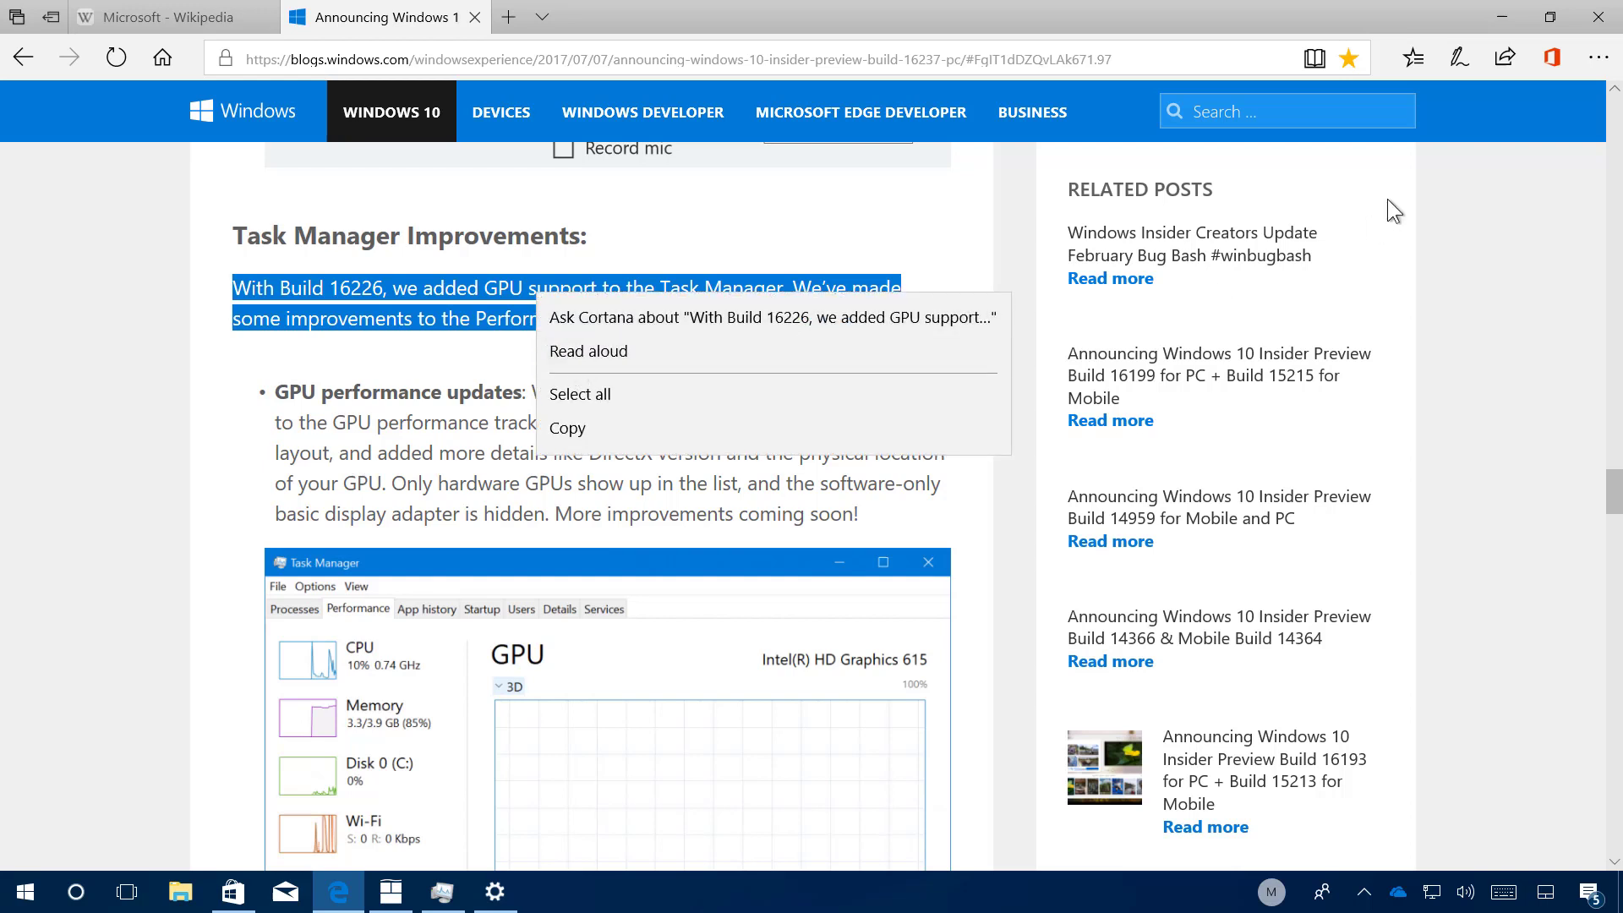
key(Escape)
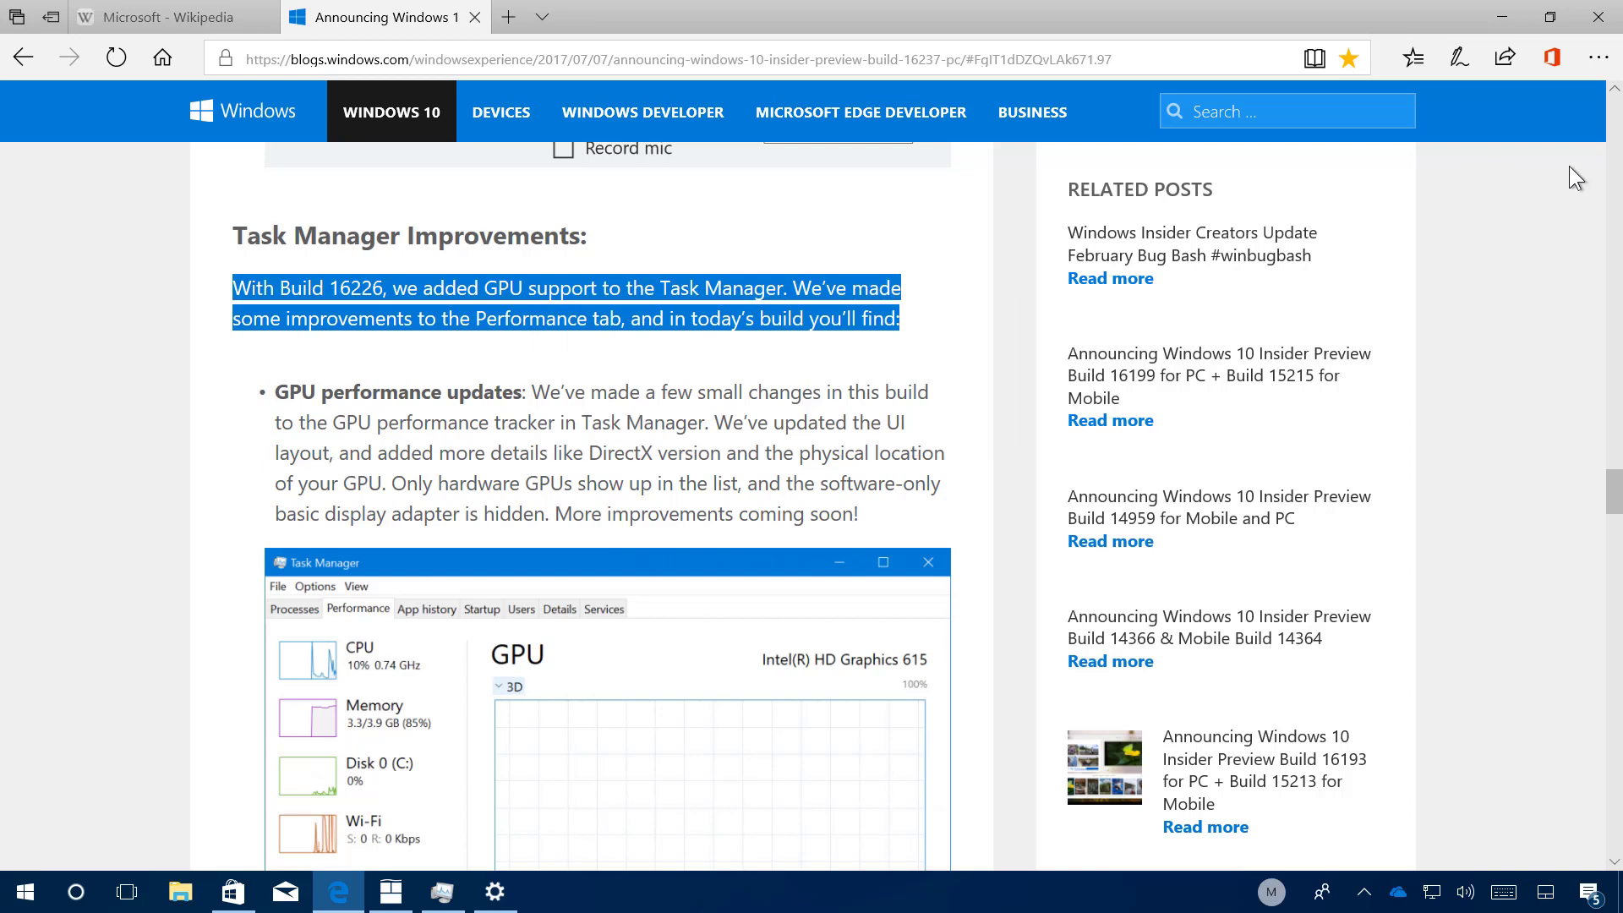
click(1604, 66)
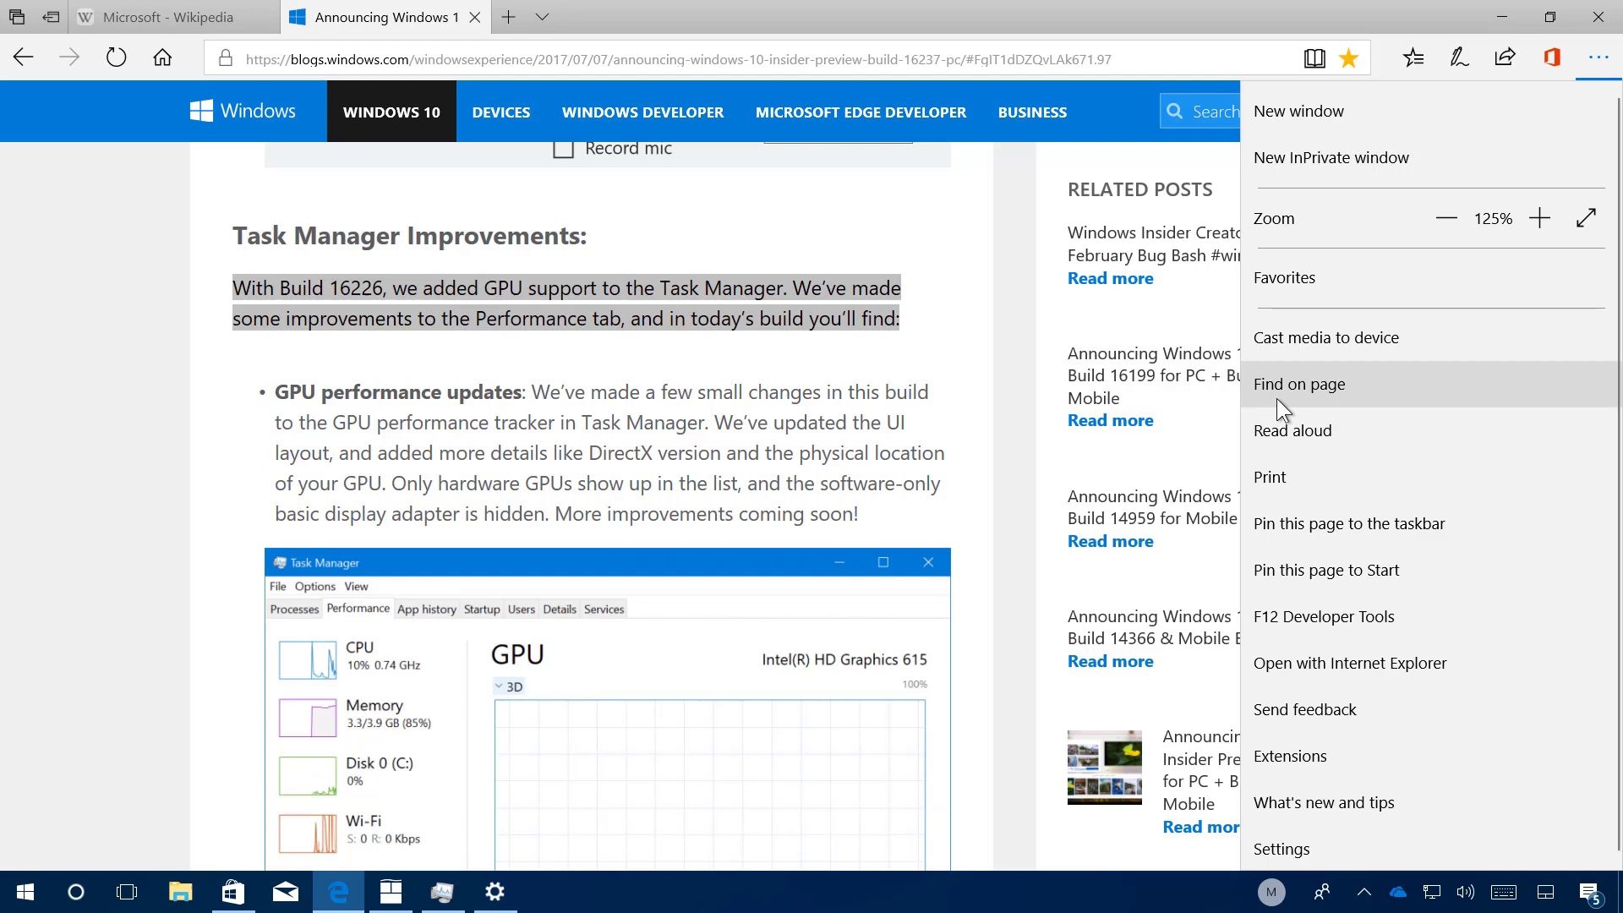
- Start Read aloud on the Build 16237 post, pause it, and keep Microsoft David as the voice
click(1314, 435)
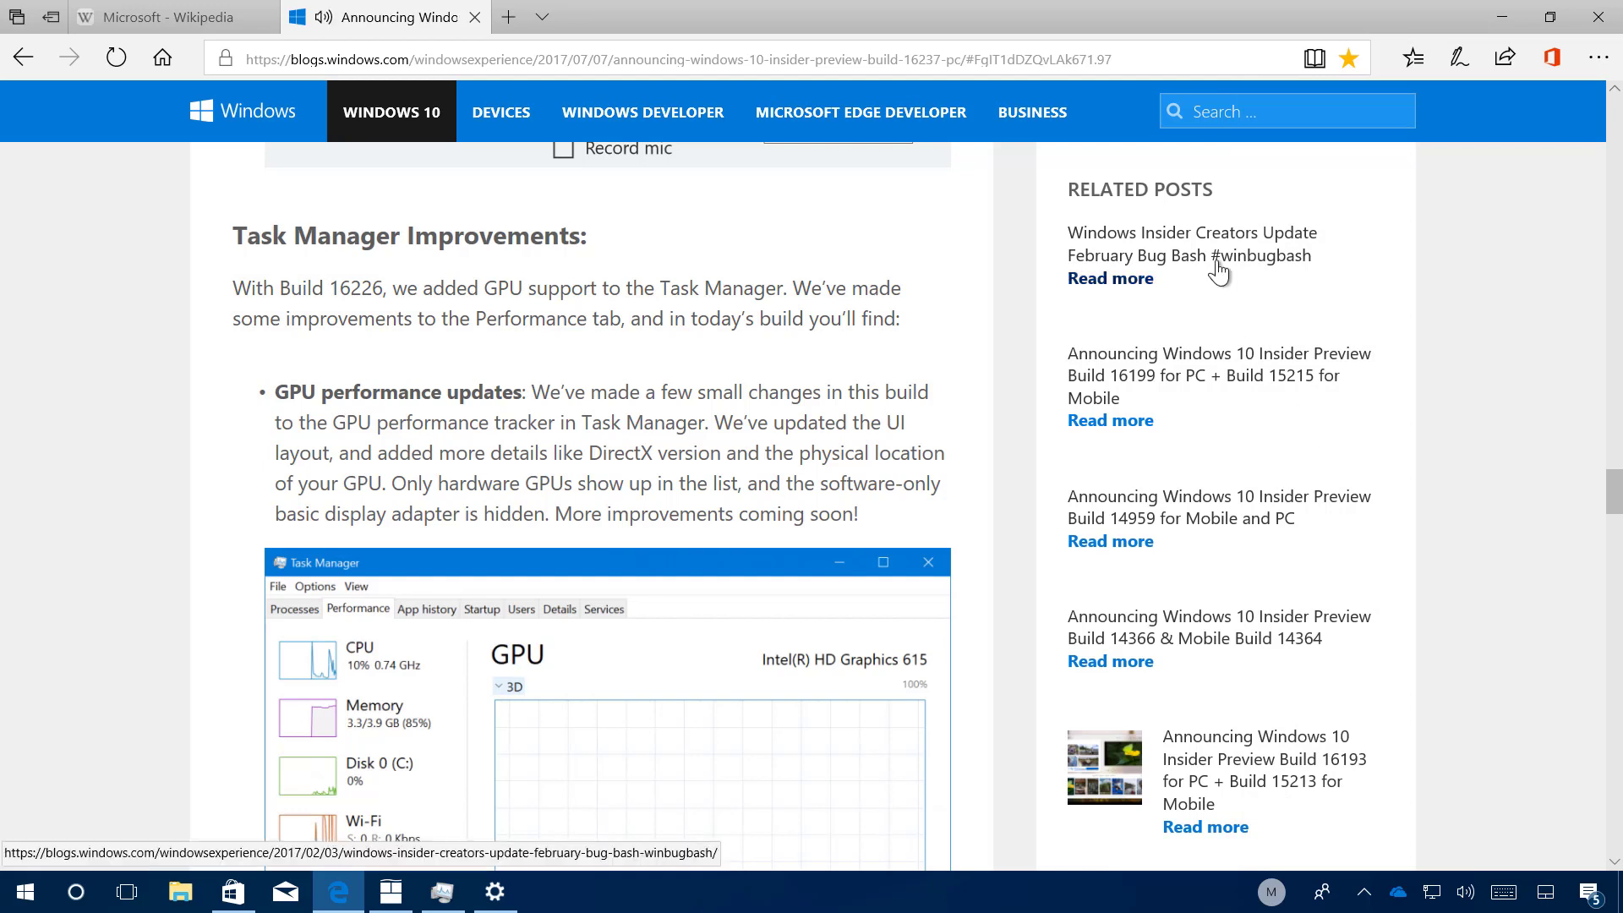
click(1460, 105)
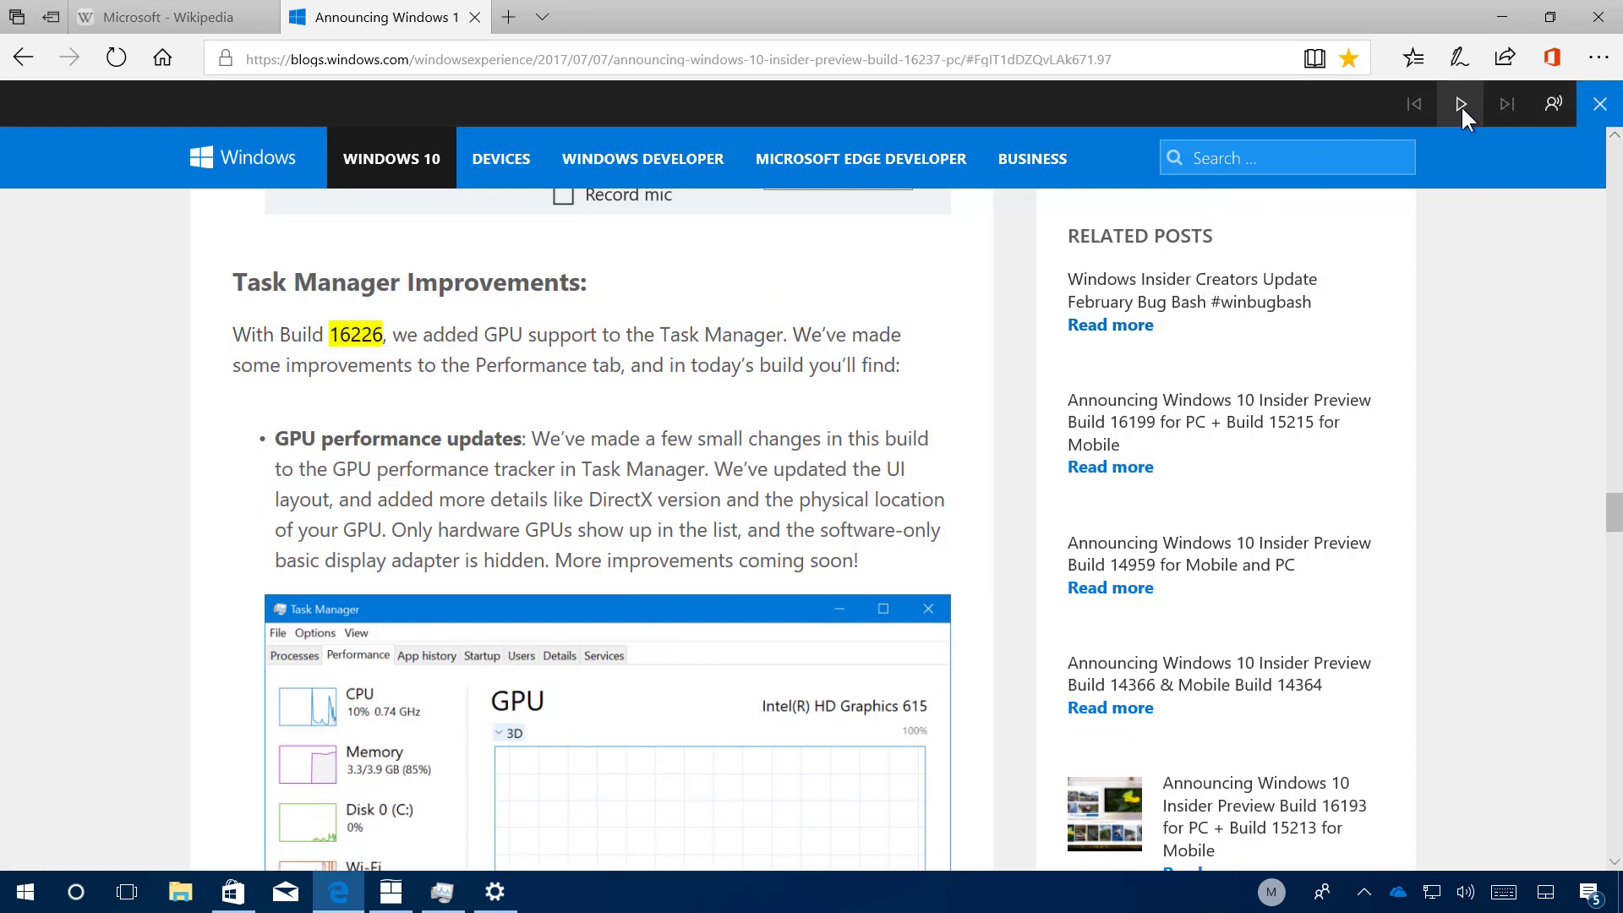
click(1552, 107)
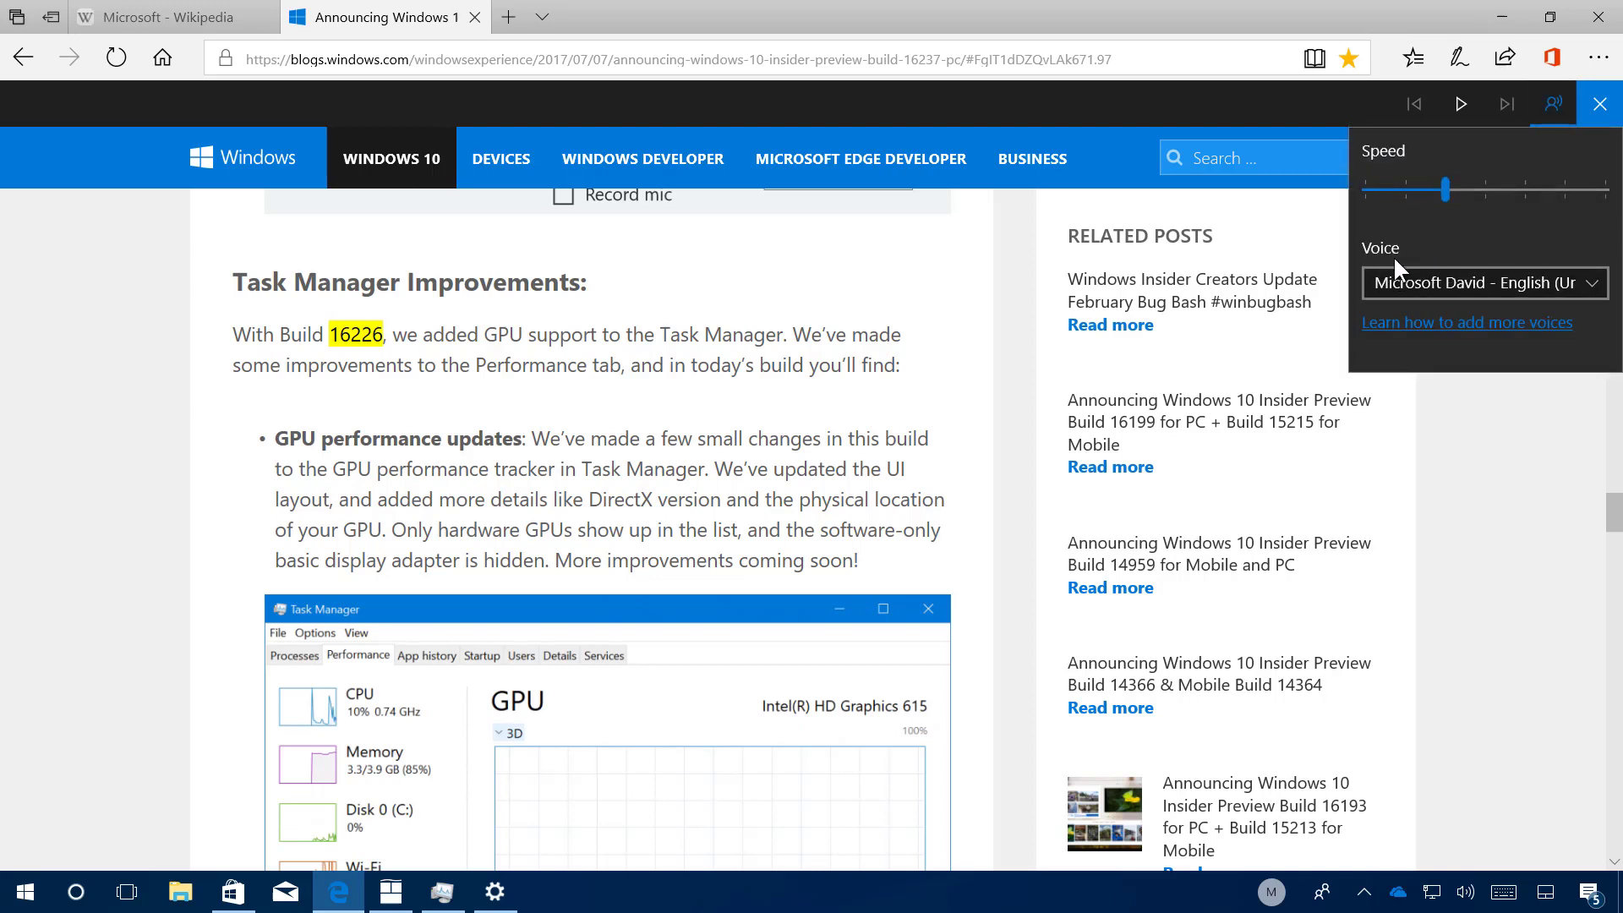
click(1447, 290)
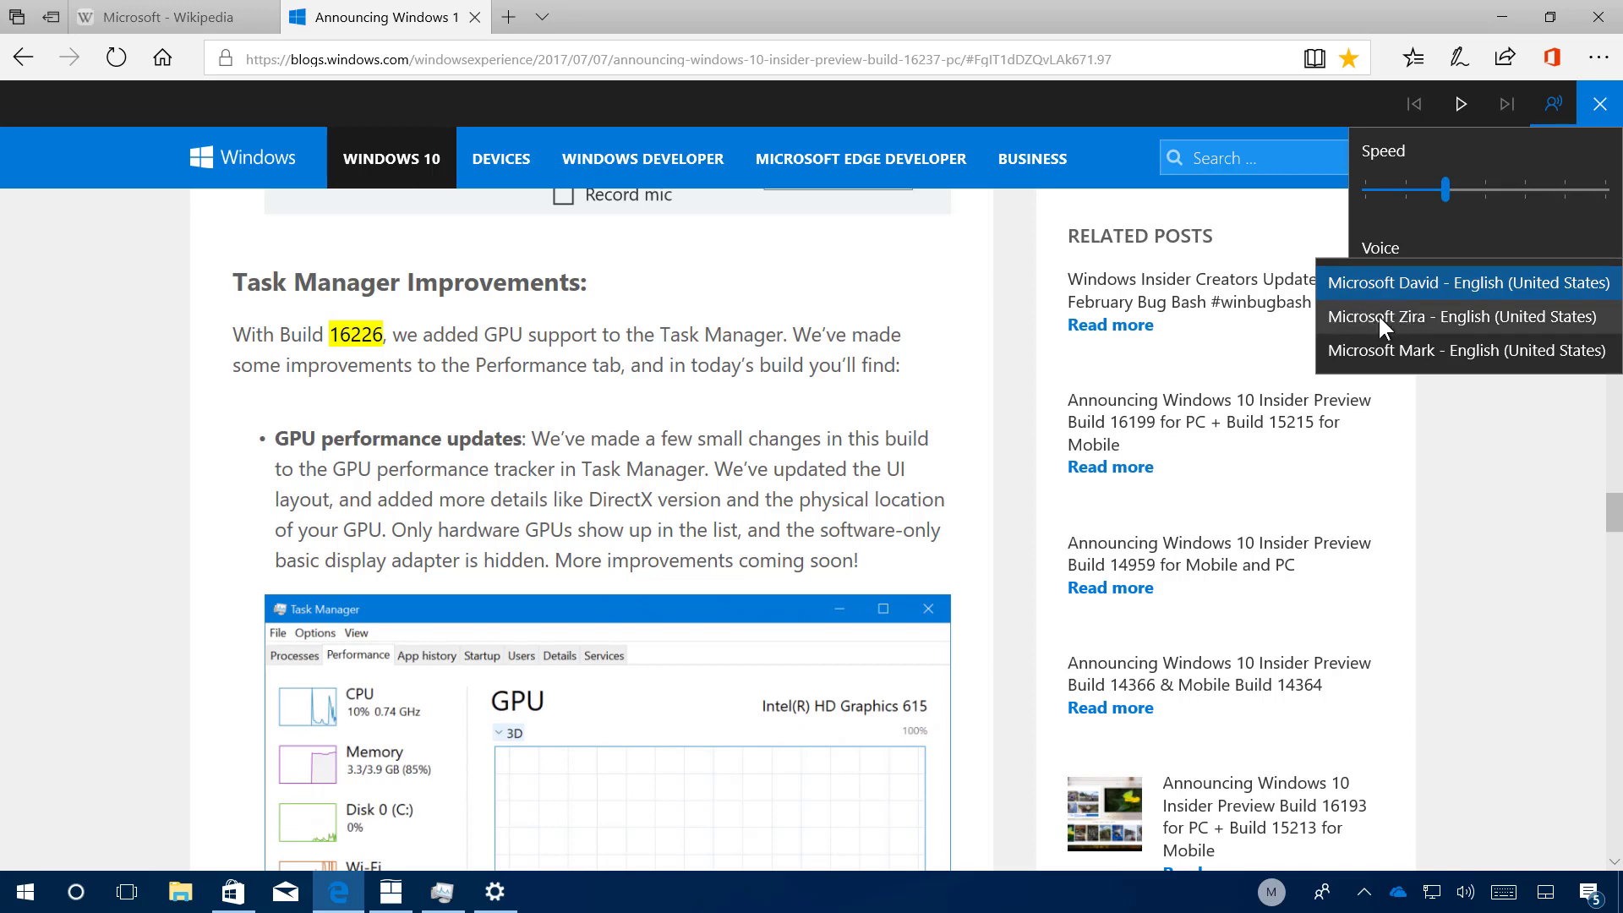
click(831, 281)
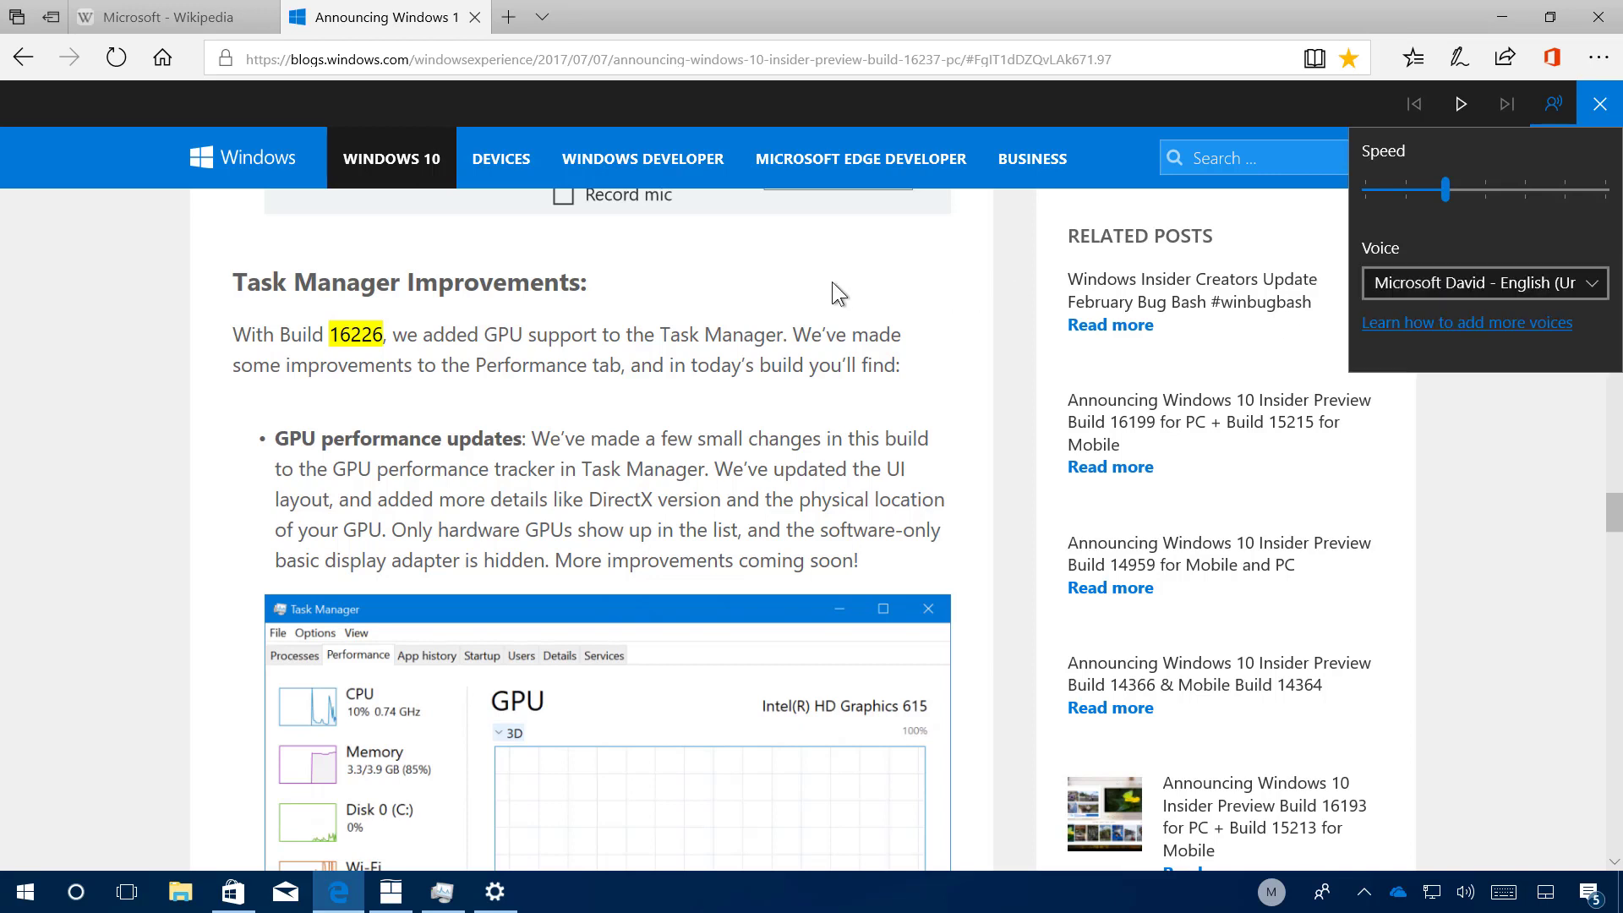
click(831, 281)
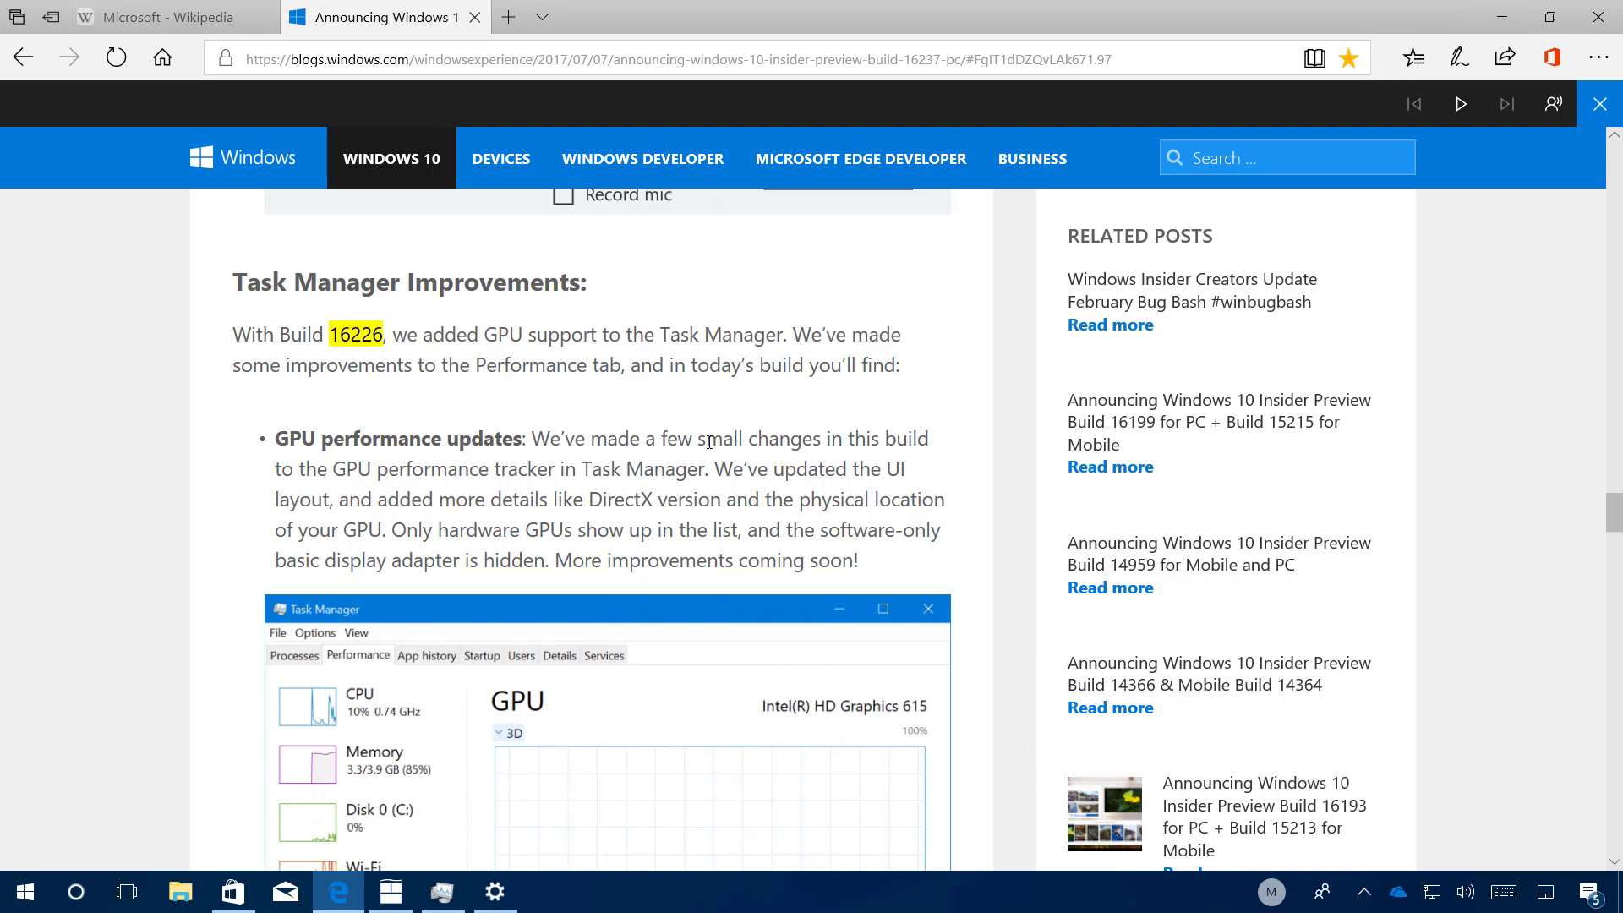
click(1511, 58)
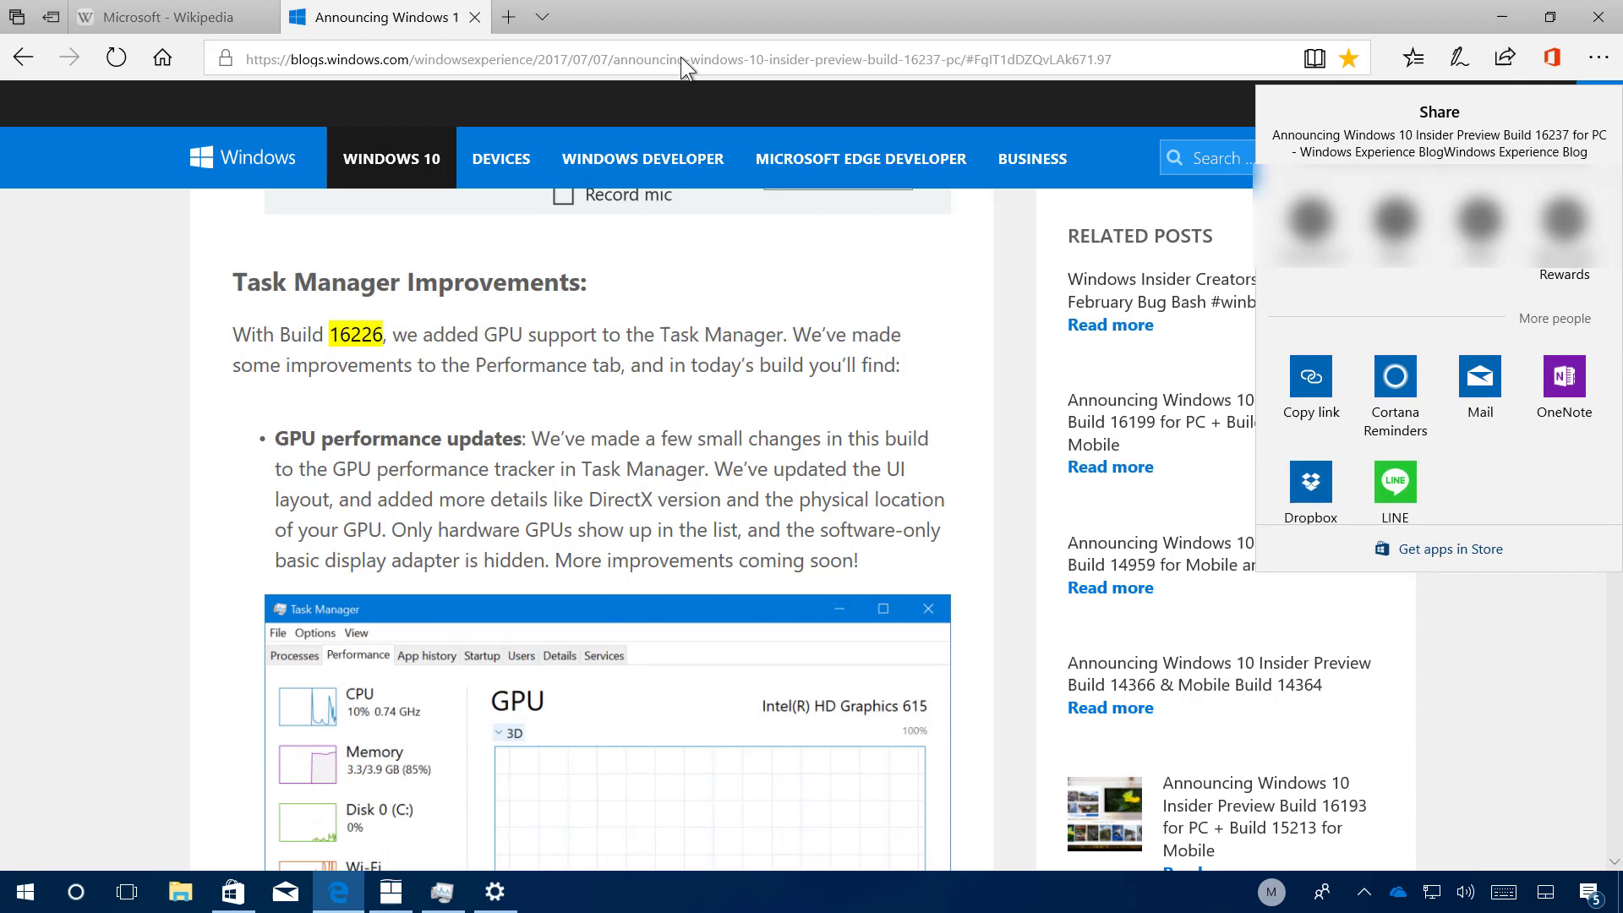
click(727, 274)
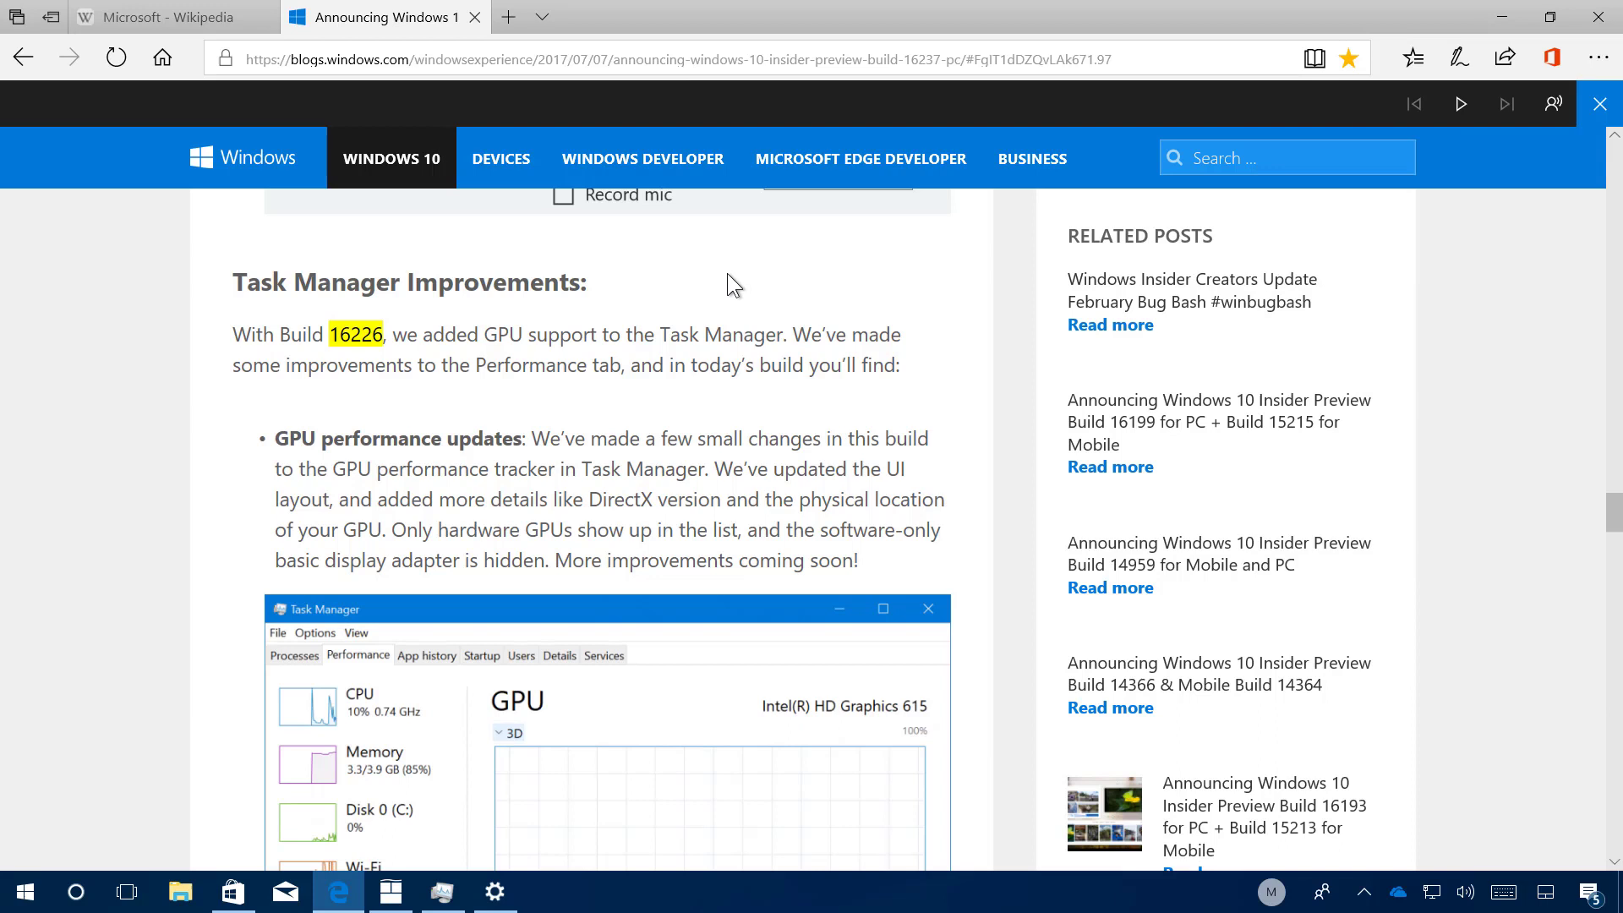
- Minimize the Microsoft Edge window from its title bar
click(1504, 17)
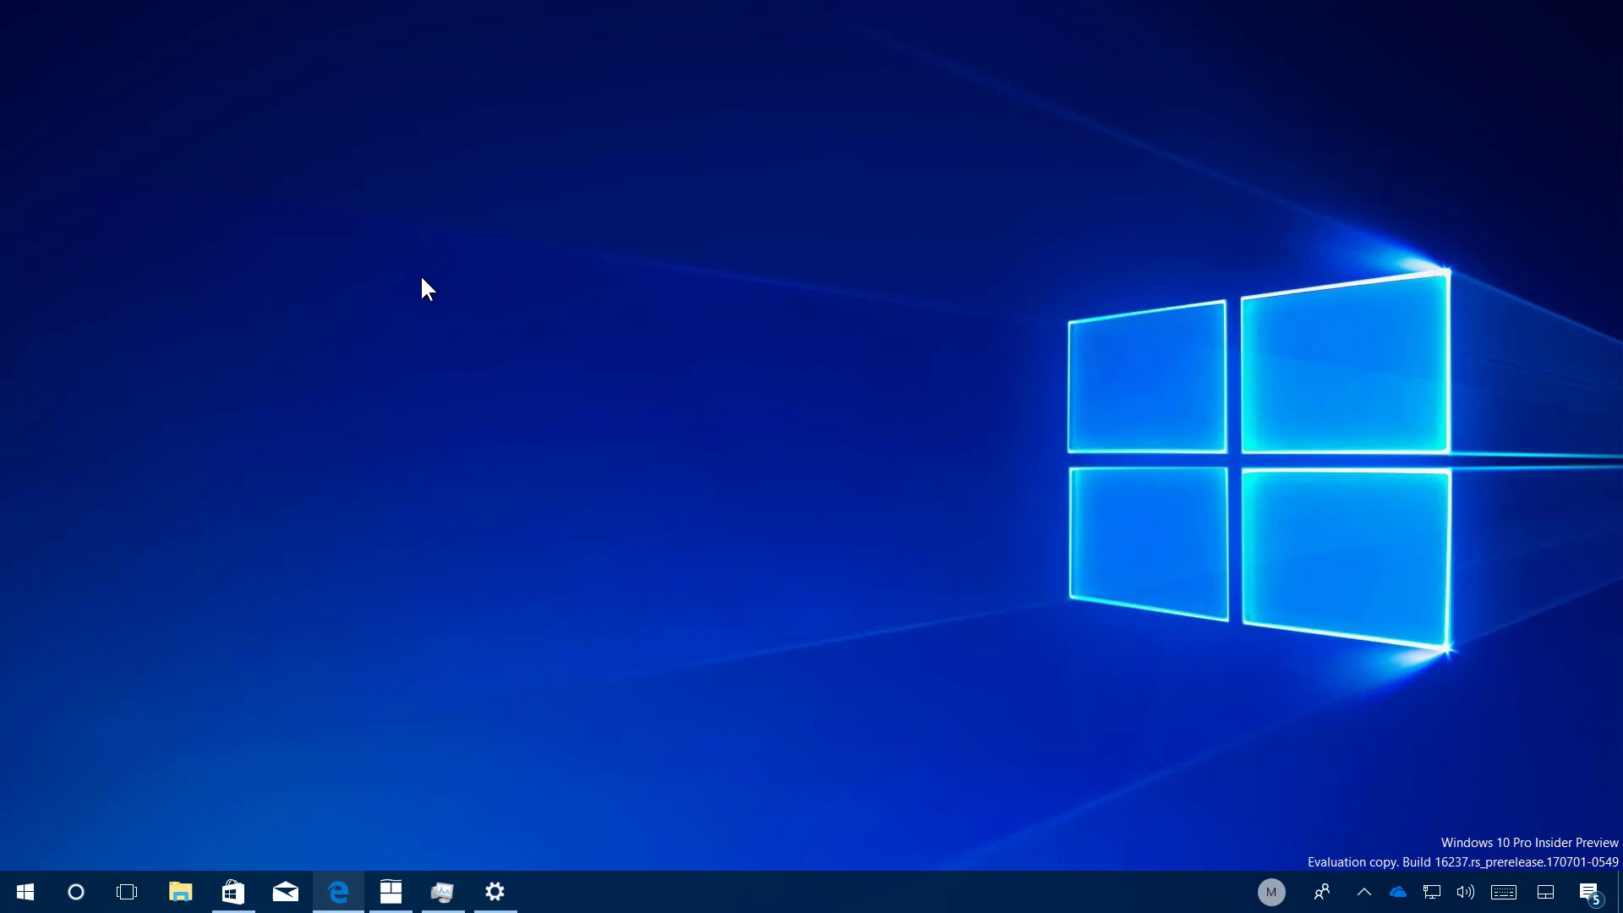